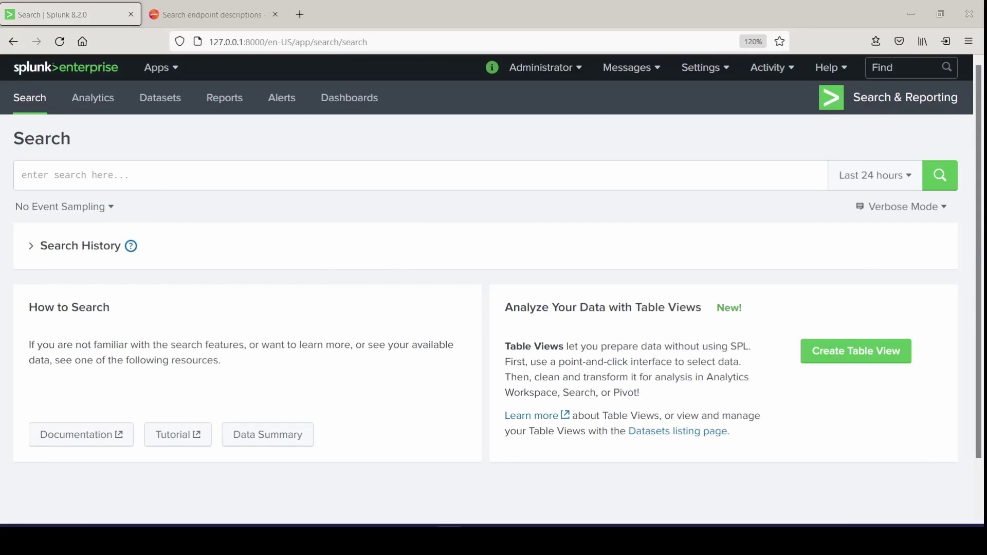
Run a bare '| rest' search and highlight the resulting 'Missing required REST url' error.
left_click(158, 172)
type("| rest")
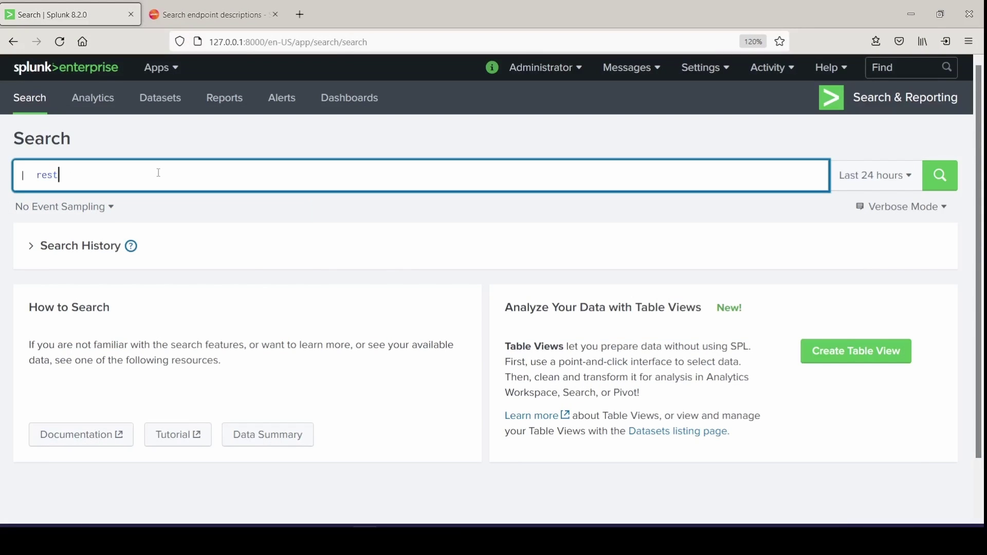
key("Return")
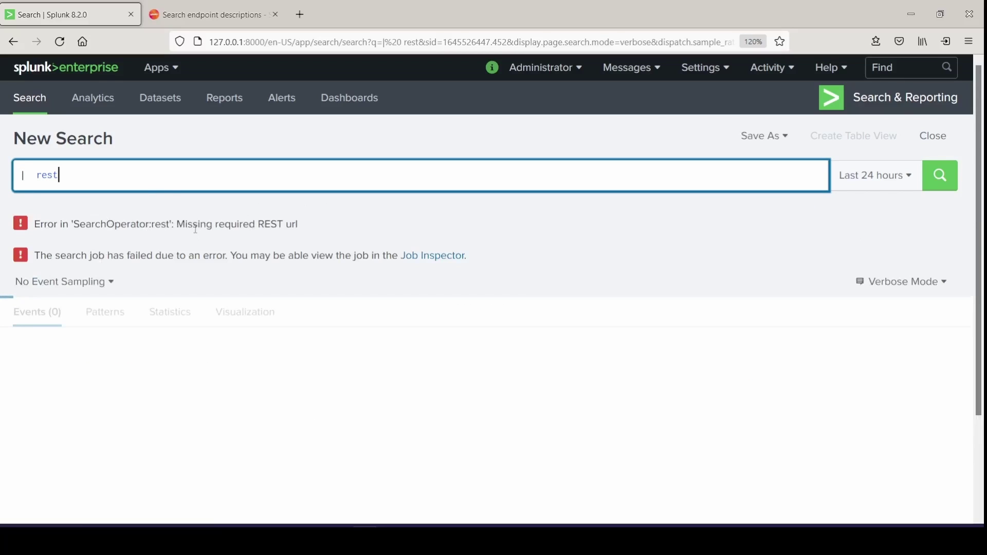
left_click_drag(177, 224, 315, 232)
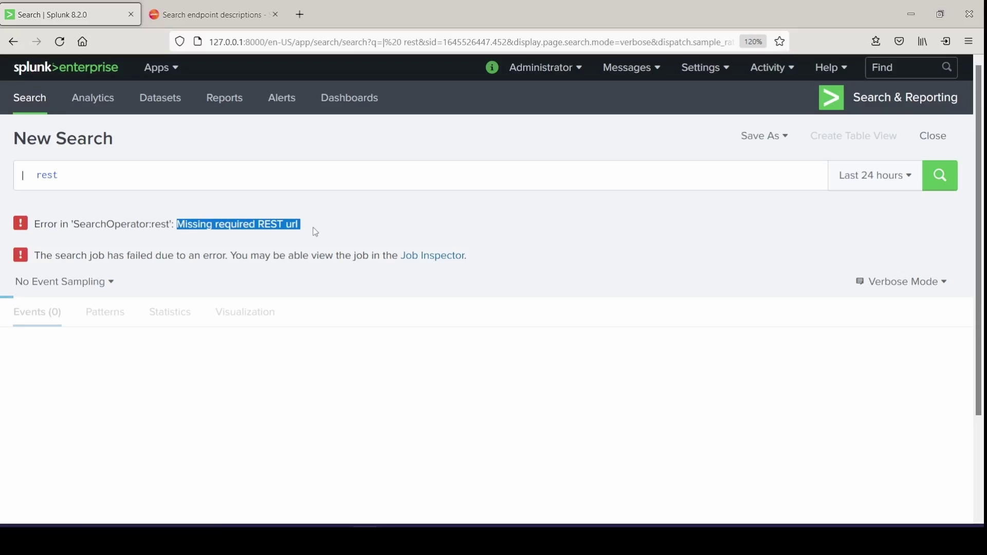
Browse the Splunk search endpoint descriptions documentation, then go back to the failed search.
left_click(212, 22)
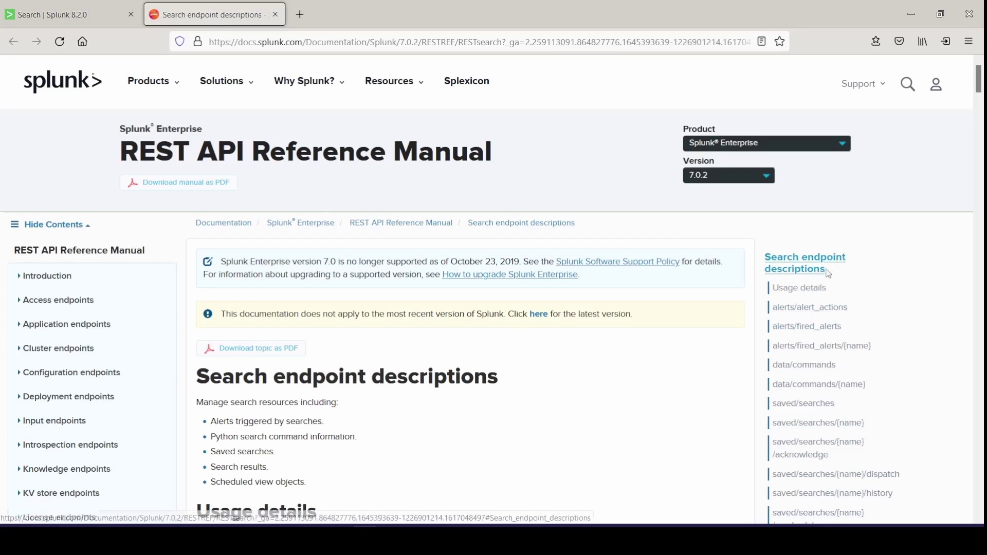
scroll(850, 305, "down", 3)
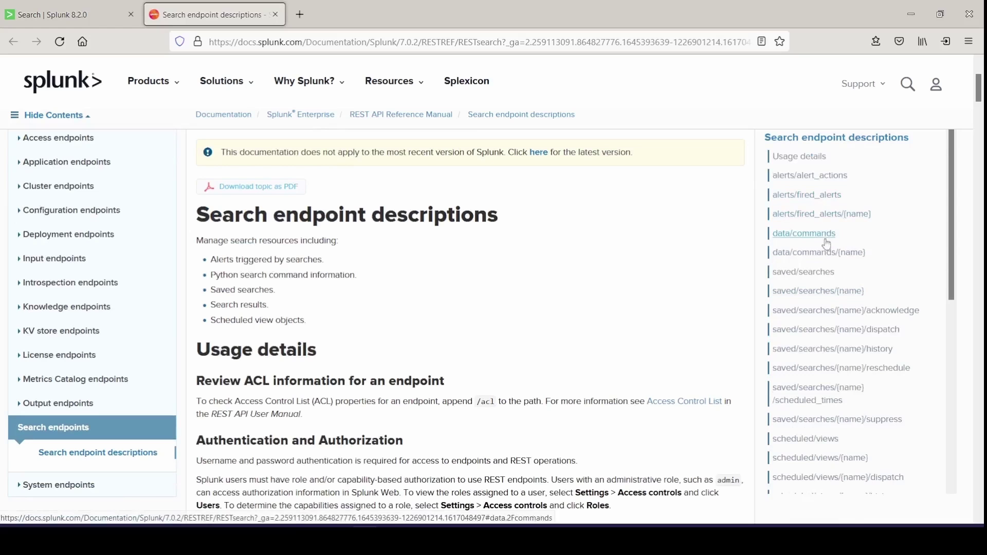
scroll(826, 299, "down", 6)
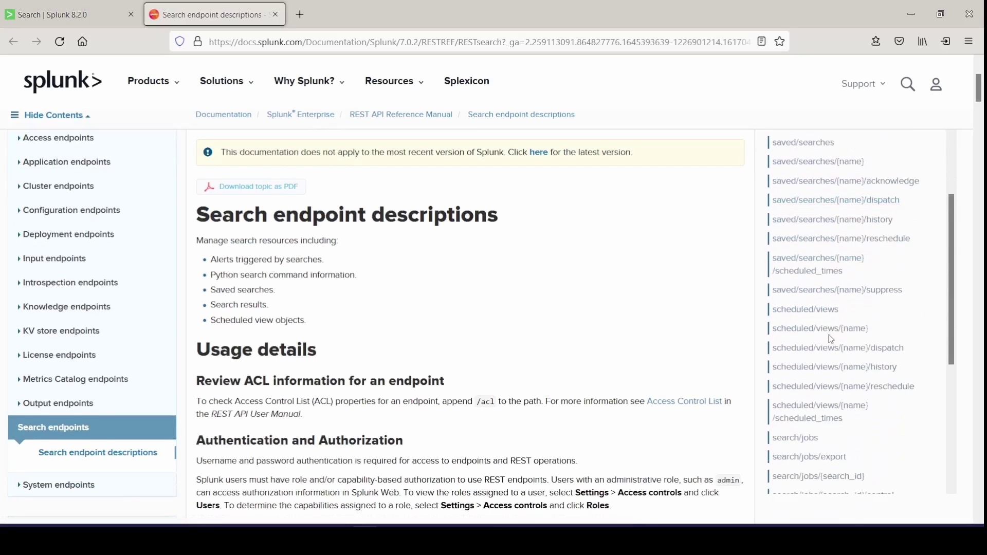
scroll(830, 337, "down", 1)
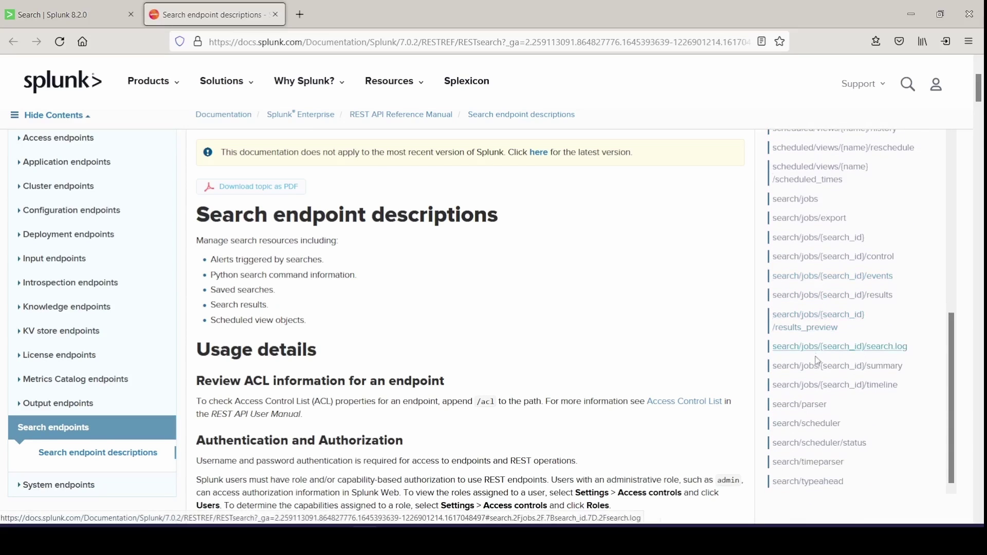
scroll(815, 440, "up", 8)
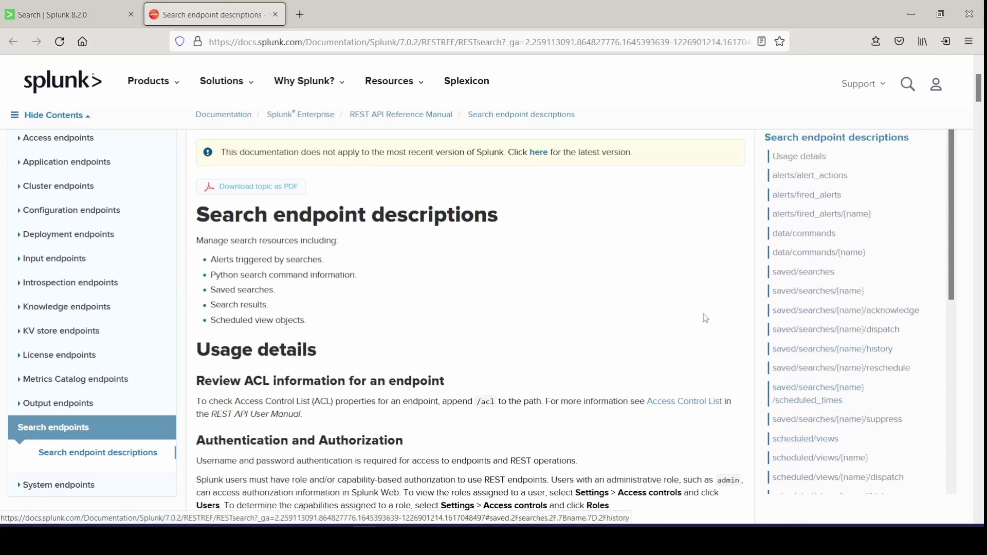
scroll(414, 304, "down", 1)
scroll(414, 305, "up", 5)
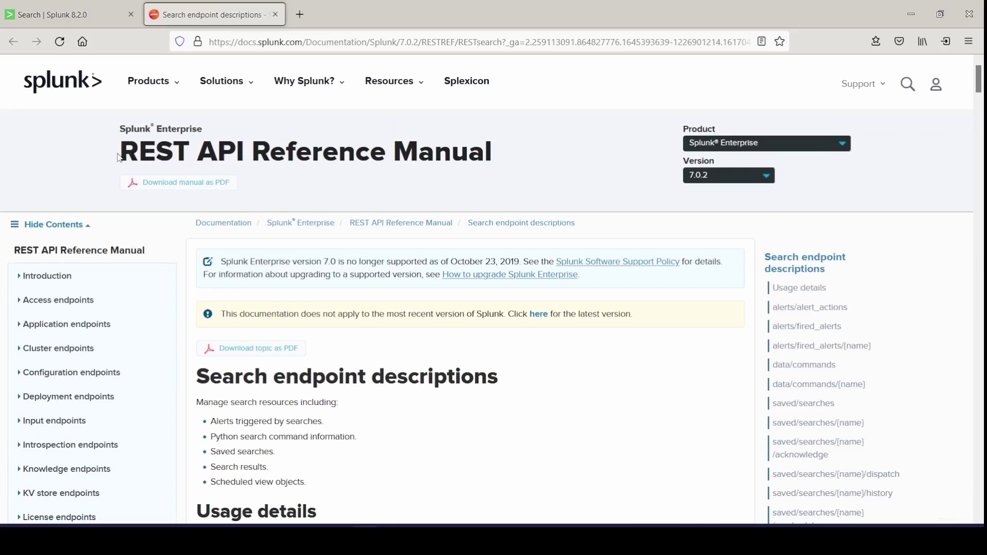
left_click(88, 19)
Run '| rest /services/authentication/users' and scroll across the columns for the two returned users.
left_click(276, 15)
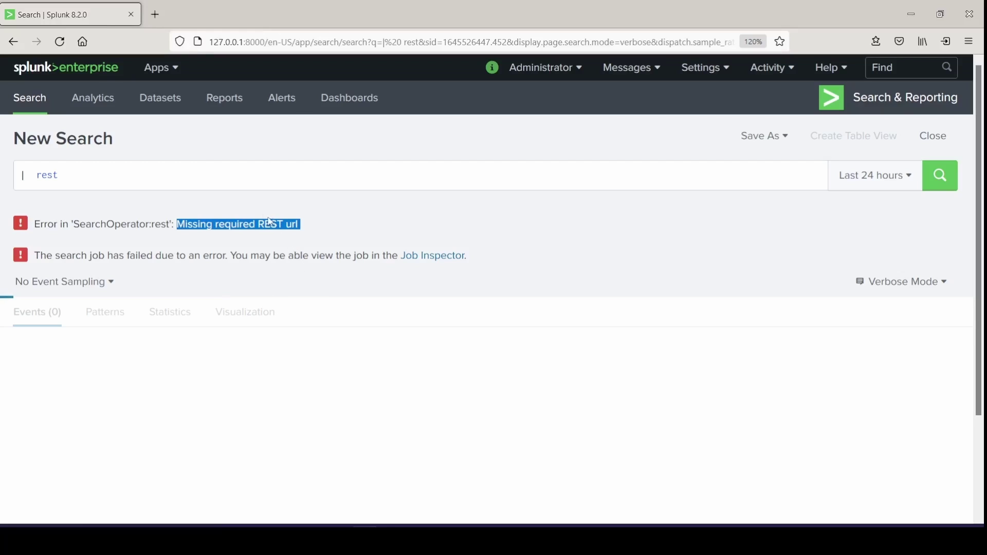
left_click(198, 177)
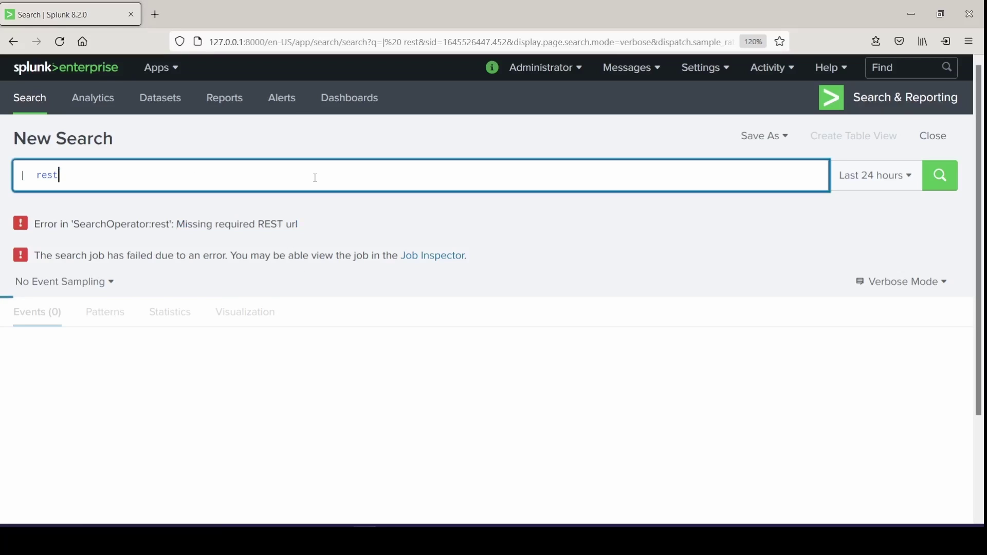
type("/services/authentication/users")
key("Return")
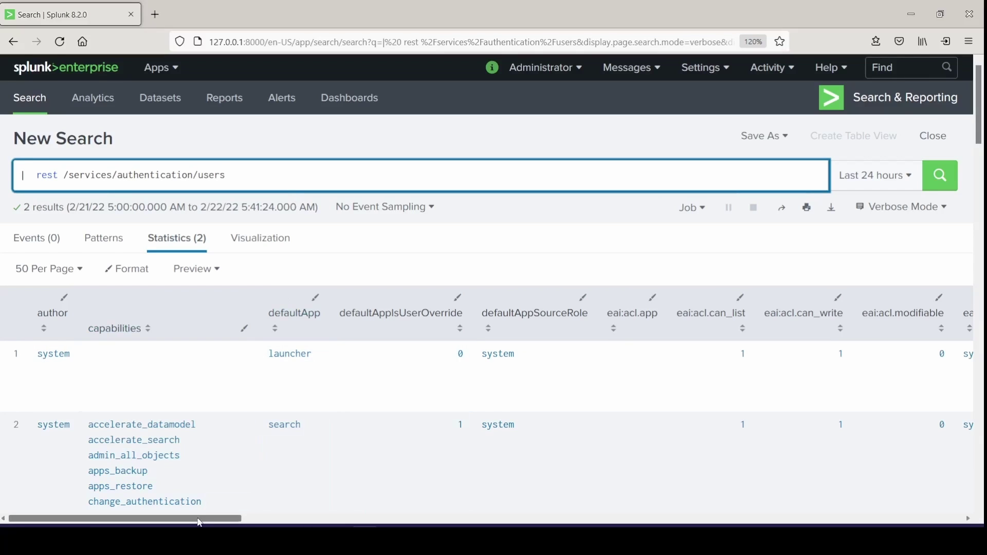
left_click_drag(201, 520, 787, 518)
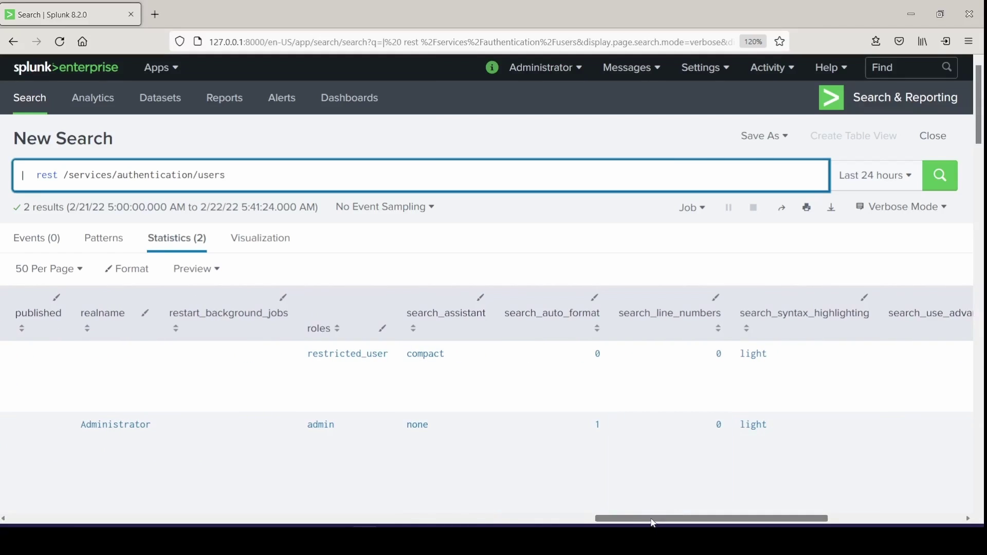
left_click_drag(655, 519, 827, 502)
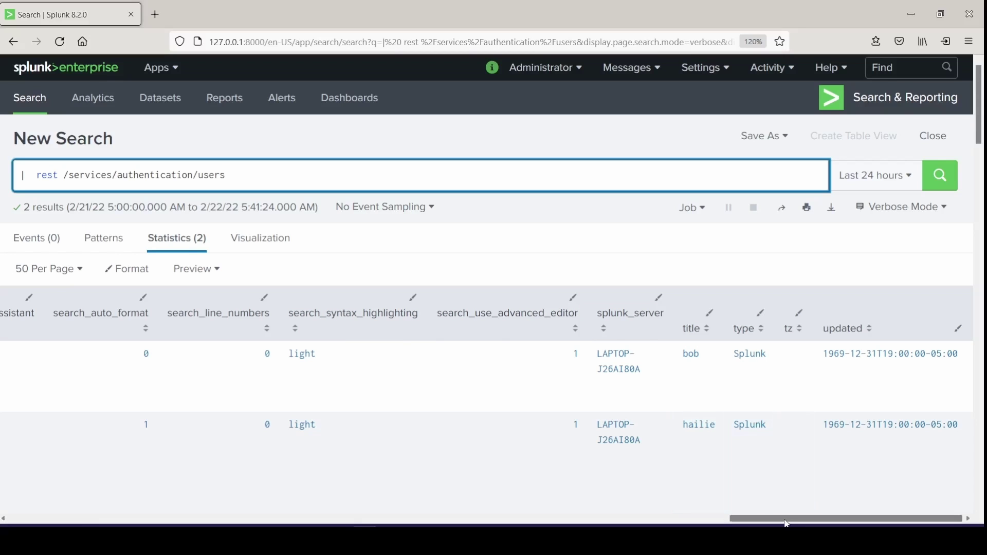
left_click_drag(786, 525, 614, 521)
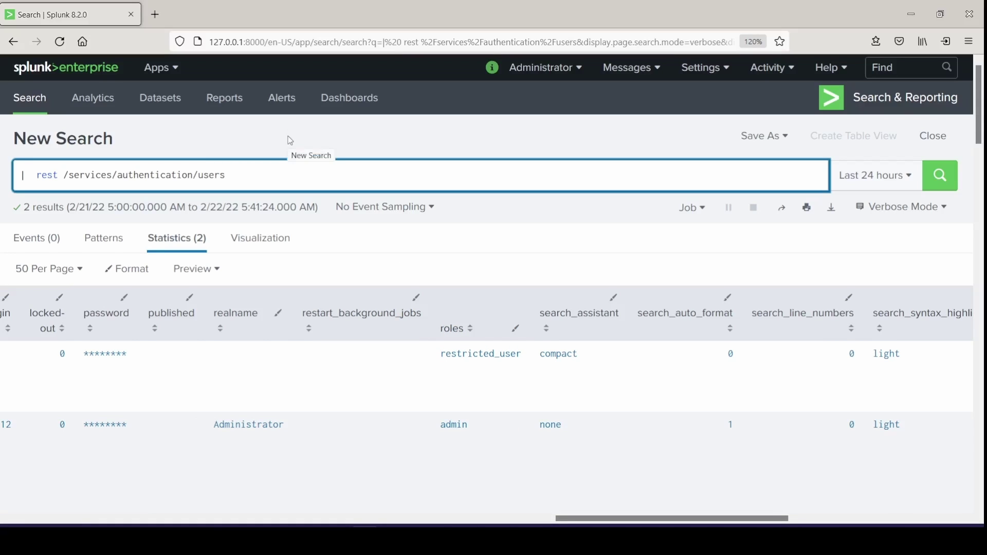
Pipe the users search to '| fields roles title', briefly trying a splunk_server= filter.
key("shift+Return")
type("| field")
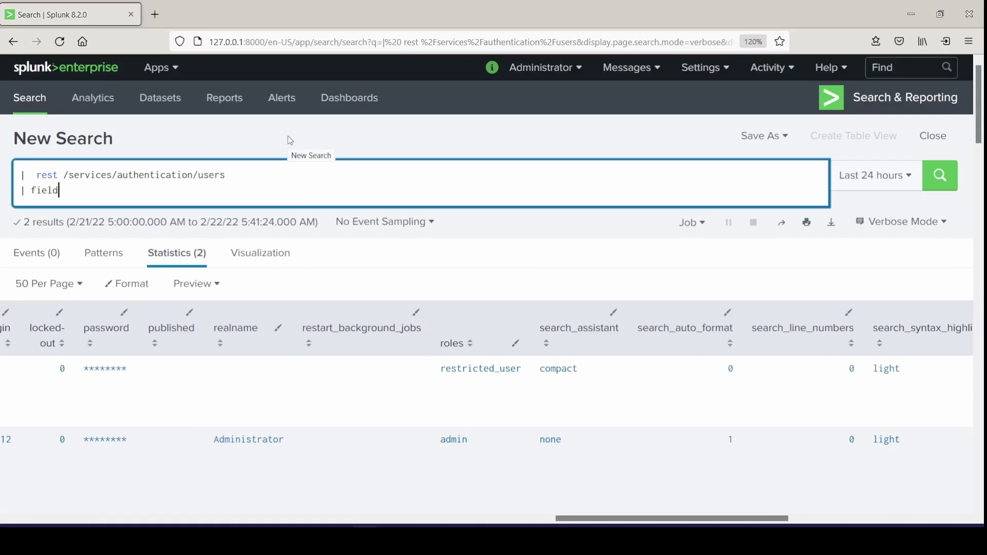
type("s roles title")
key("Return")
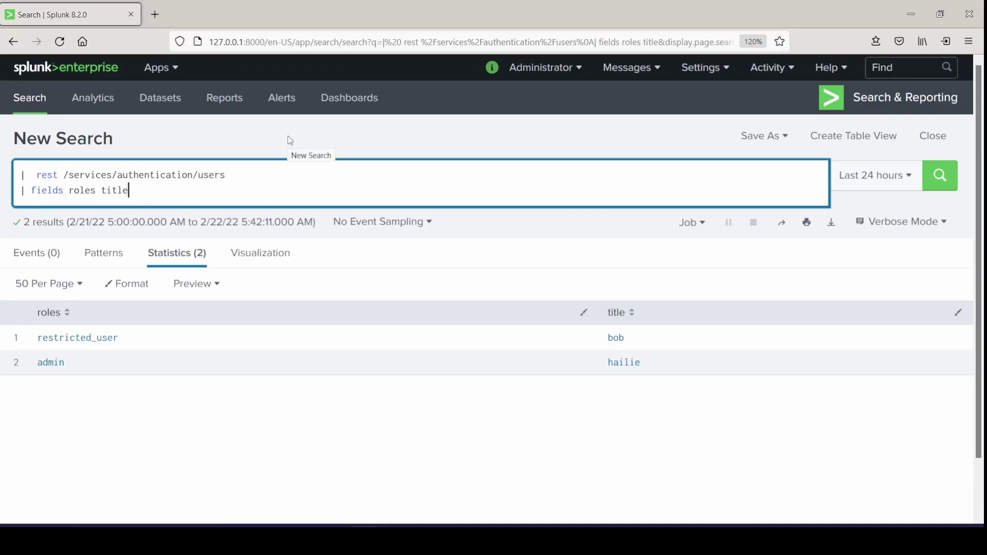
left_click(311, 168)
type("splunk_server=")
key("BackSpace")
key("BackSpace")
key("BackSpace")
key("BackSpace")
key("BackSpace")
key("BackSpace")
key("BackSpace")
key("BackSpace")
key("BackSpace")
key("BackSpace")
key("BackSpace")
key("BackSpace")
key("BackSpace")
key("BackSpace")
key("BackSpace")
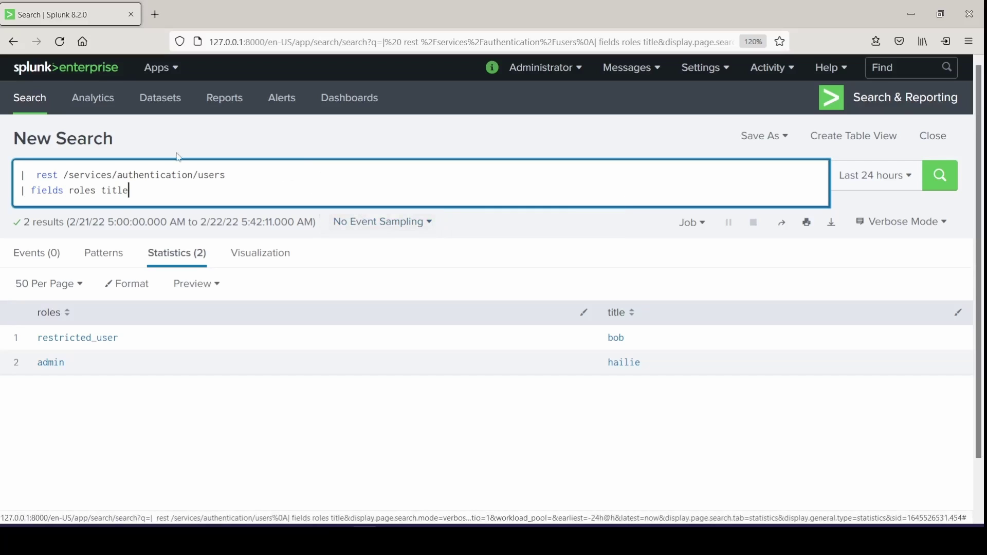
right_click(85, 18)
In a duplicated tab, change the search to '| rest /services/apps/local' without the fields line.
left_click(120, 105)
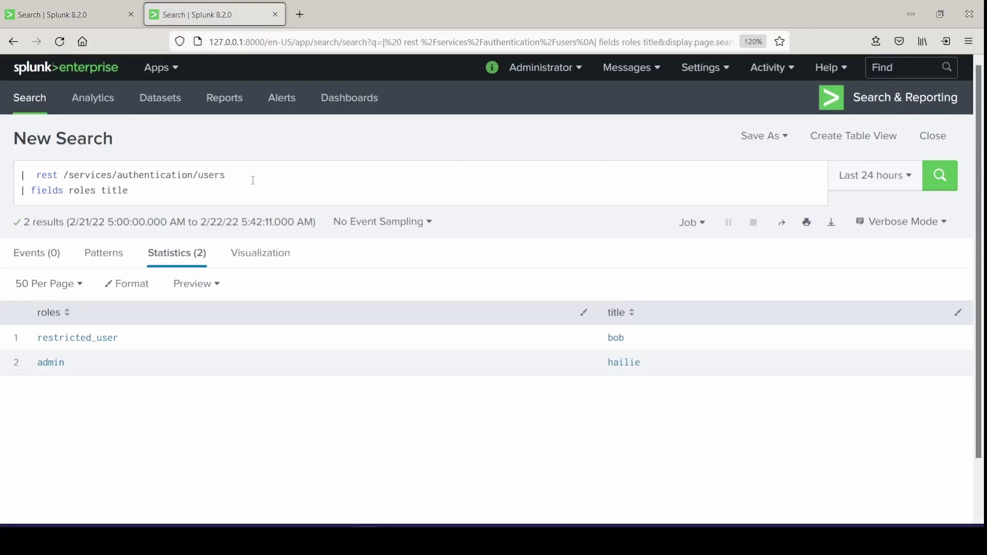
left_click_drag(226, 175, 125, 175)
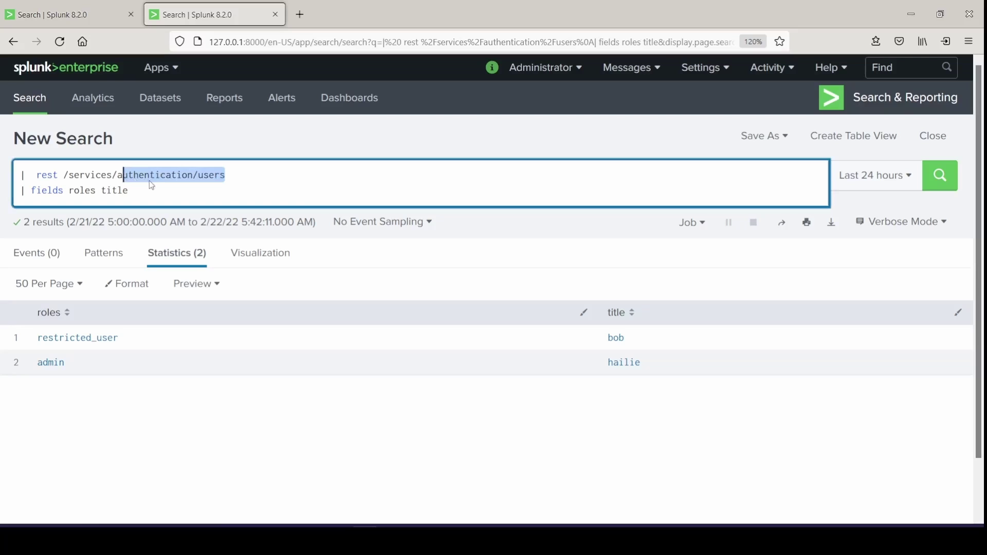
type("pps/local")
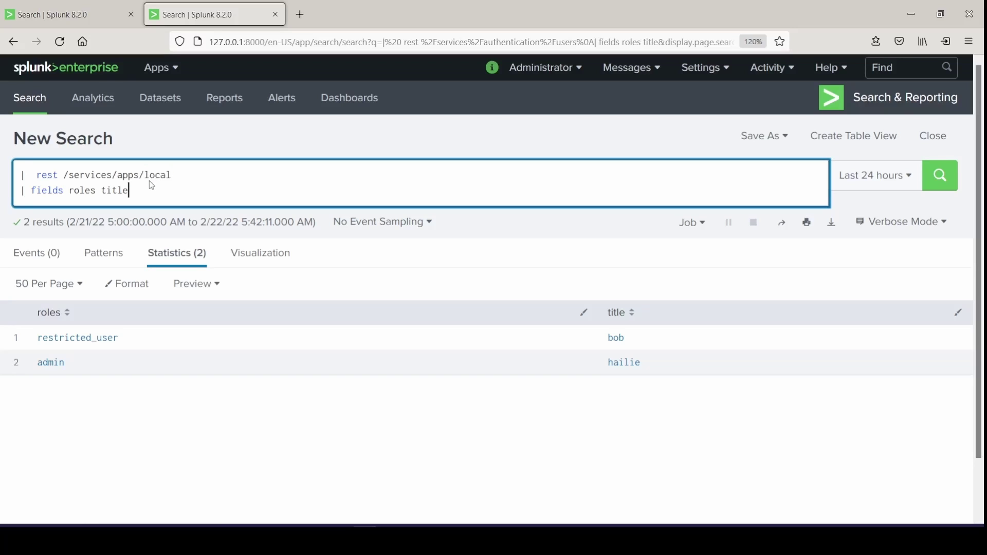
key("shift+Home")
key("BackSpace")
key("BackSpace")
key("Return")
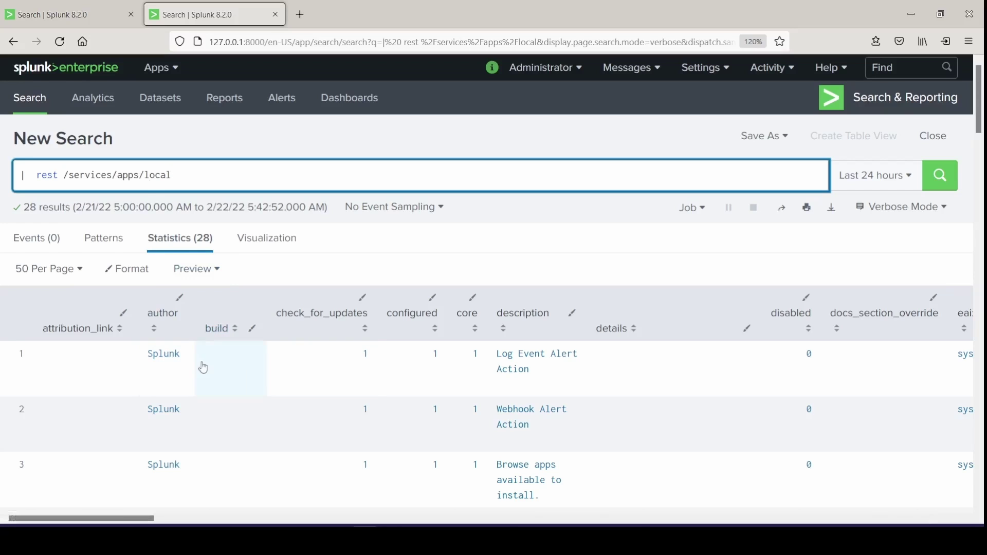
Sort the 28 local apps by update.version and scroll through the results.
left_click_drag(140, 522, 944, 525)
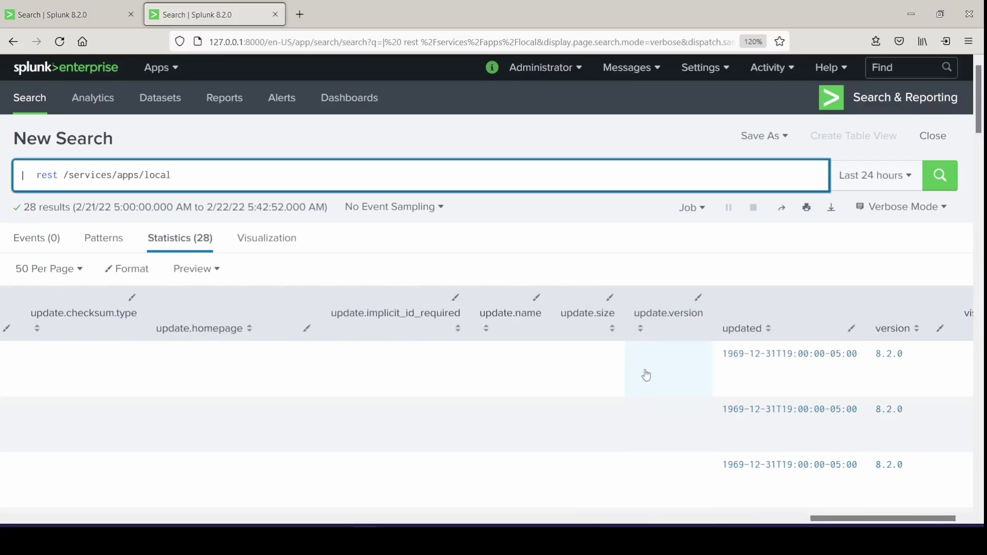
left_click(672, 330)
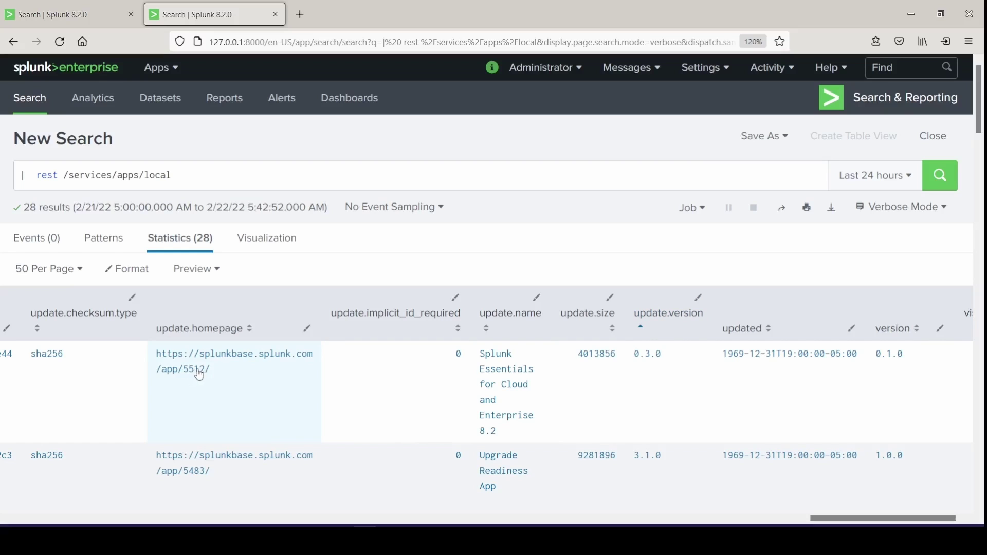
scroll(520, 404, "down", 5)
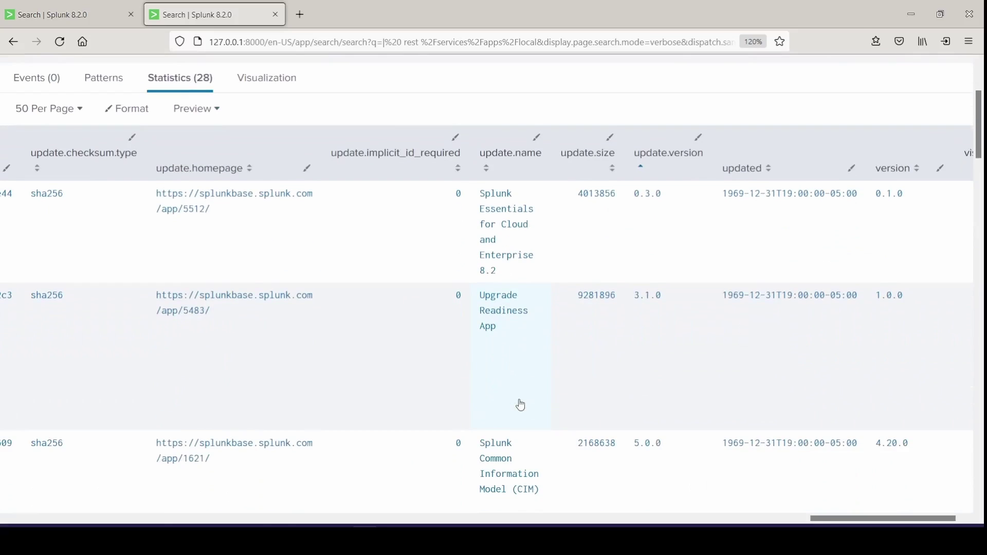
scroll(519, 414, "down", 5)
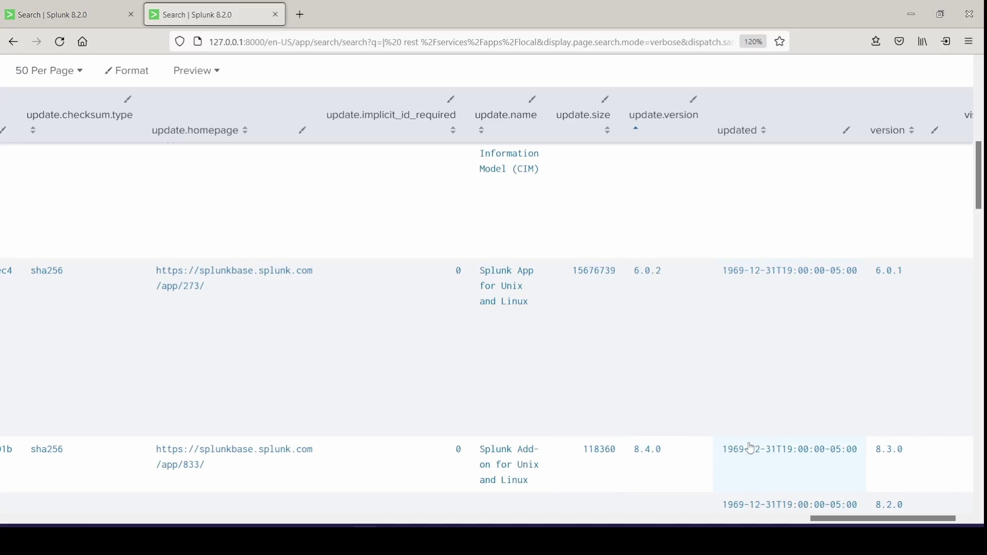
scroll(690, 456, "down", 3)
scroll(679, 449, "up", 8)
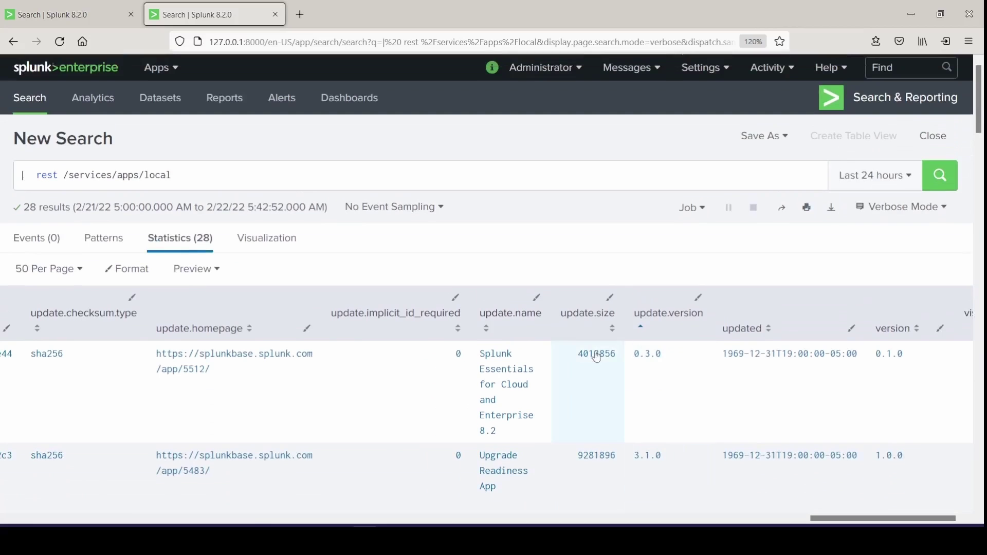
Add '| search update.version=*' to keep only the 5 apps with updates and review their update columns.
left_click(246, 170)
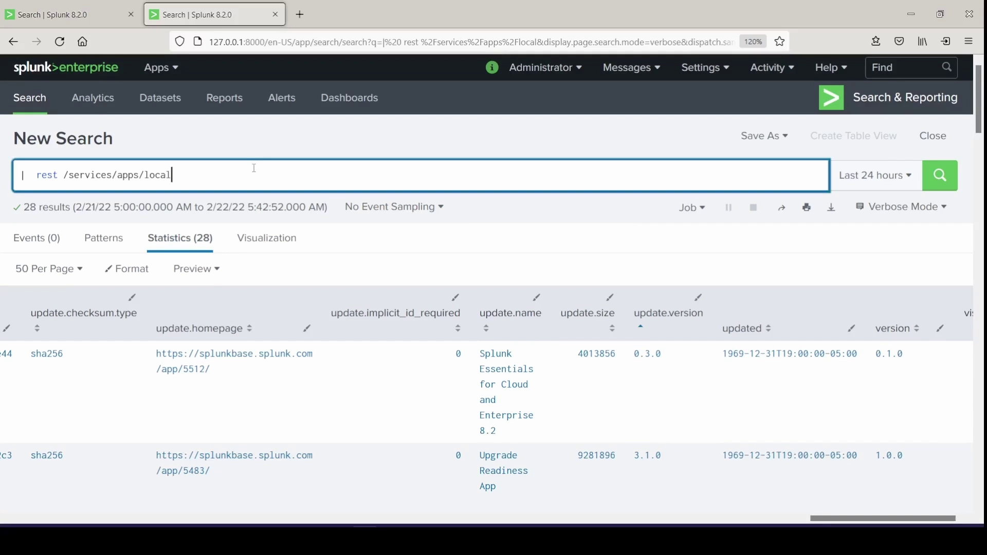
key("shift+Return")
type("| searc")
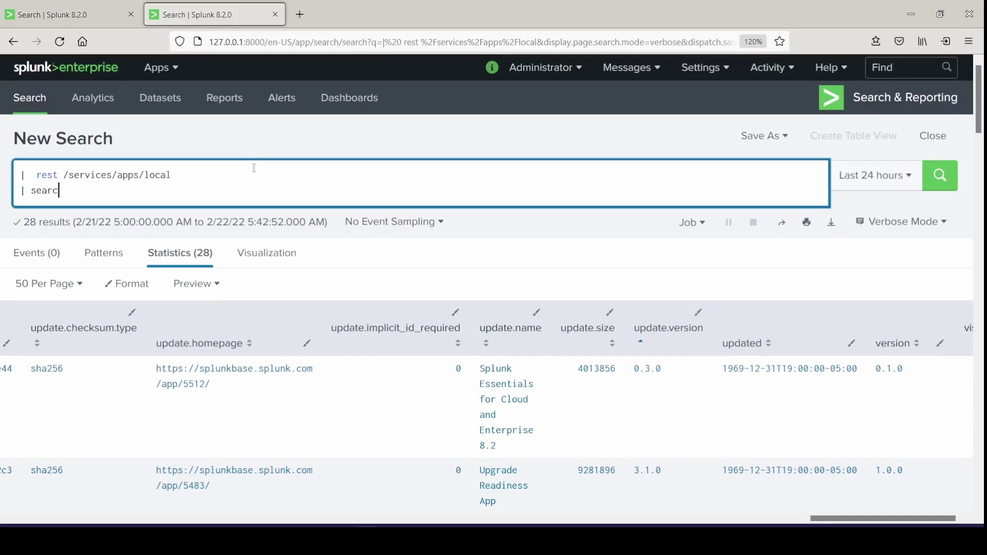
type("date.version=*")
key("Return")
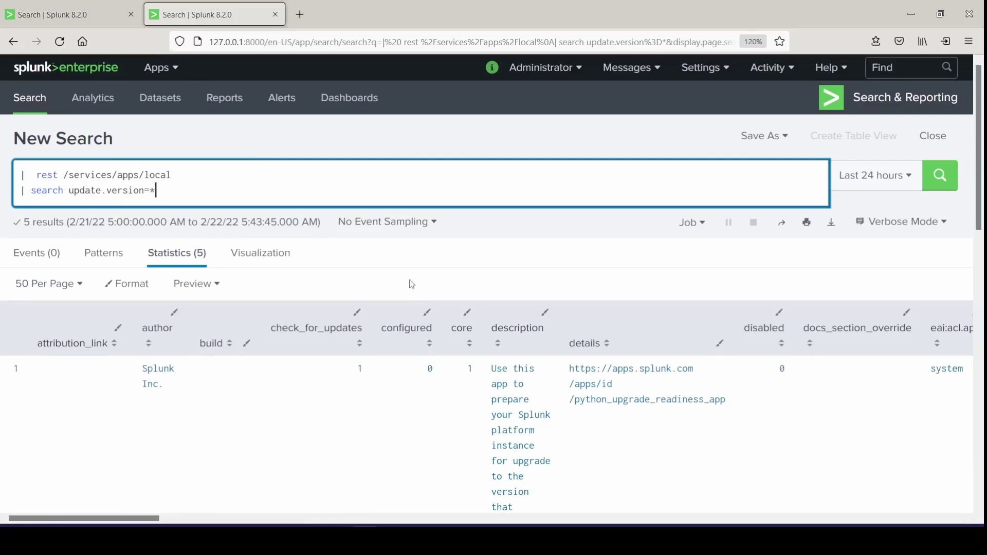
left_click_drag(131, 522, 934, 519)
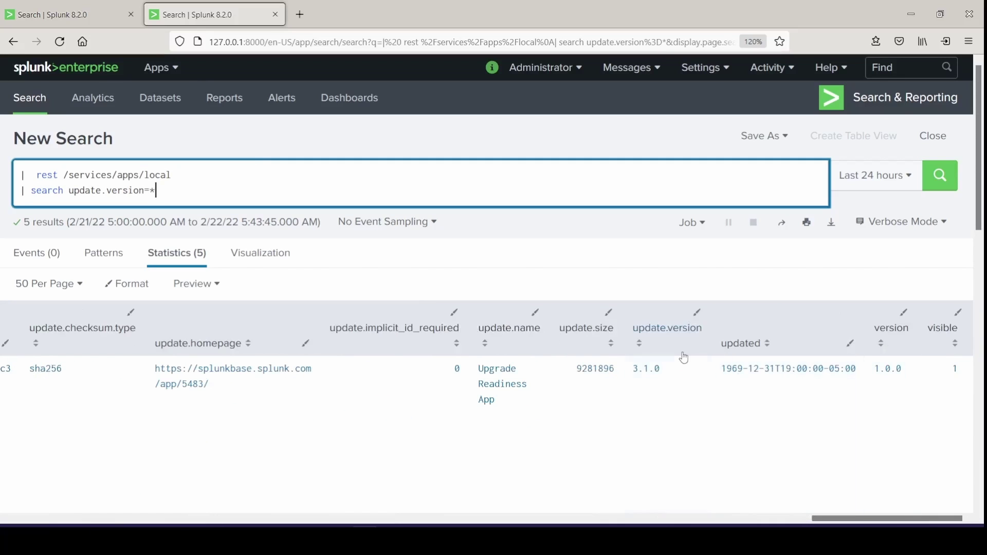
scroll(665, 348, "down", 10)
scroll(666, 352, "down", 5)
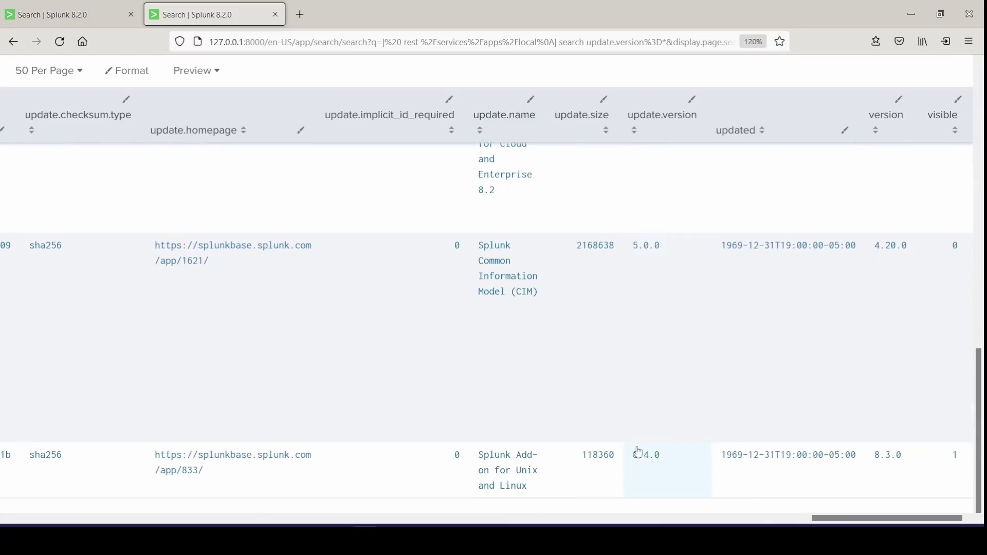
scroll(637, 374, "up", 10)
scroll(637, 375, "up", 4)
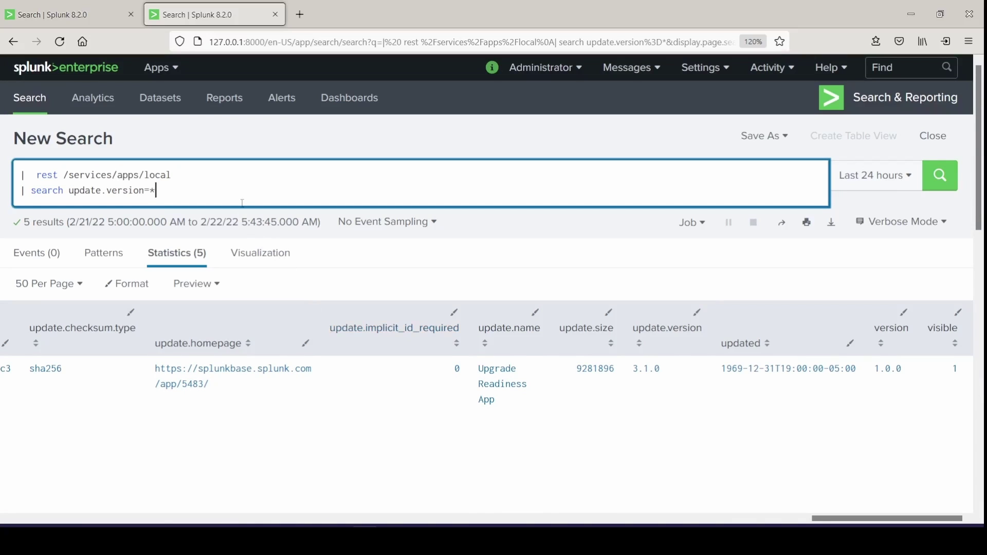
Append '| fields title version update.version' so the 5 apps show only those three columns.
key("shift+Return")
type("| fields")
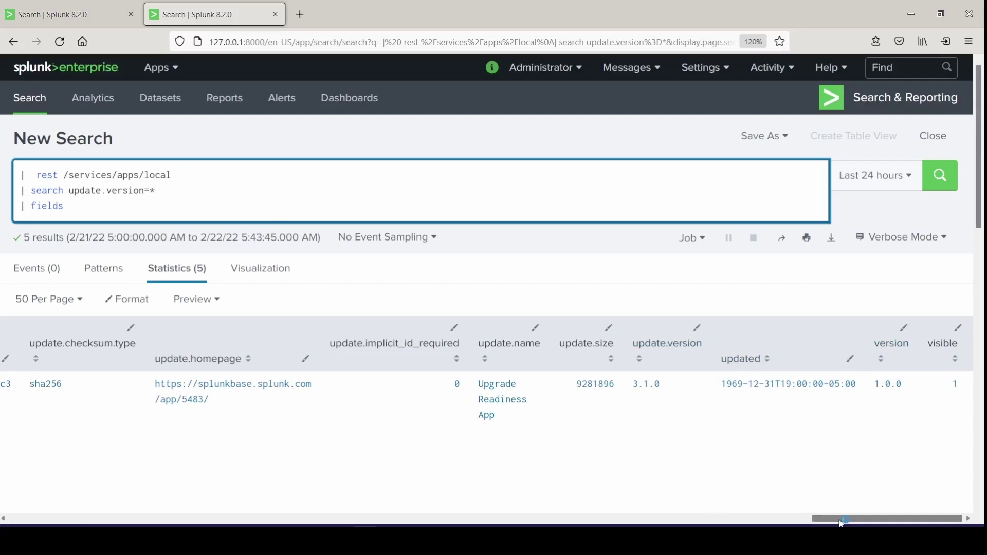
left_click_drag(843, 519, 775, 519)
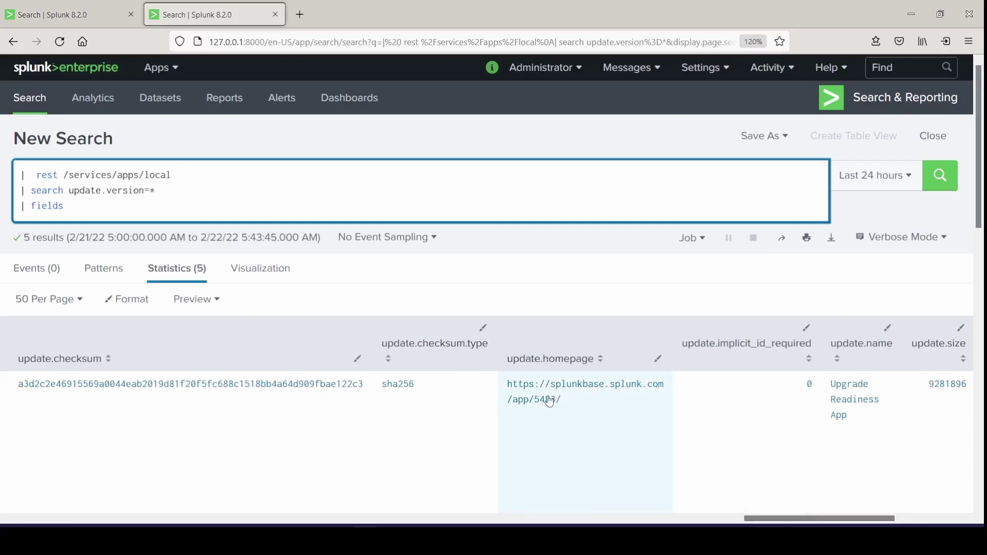
left_click_drag(765, 523, 588, 511)
scroll(566, 488, "right", 2)
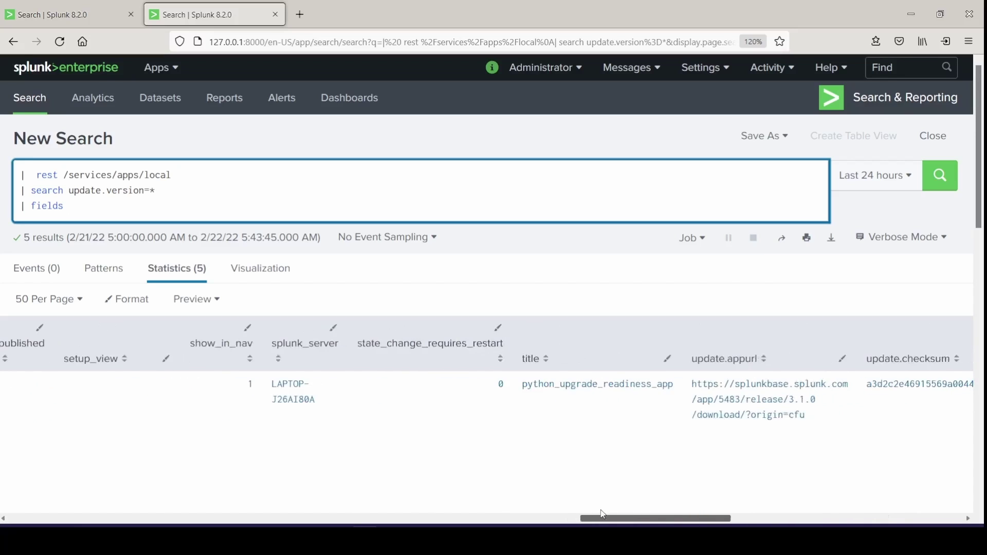
scroll(512, 310, "down", 3)
scroll(512, 310, "down", 8)
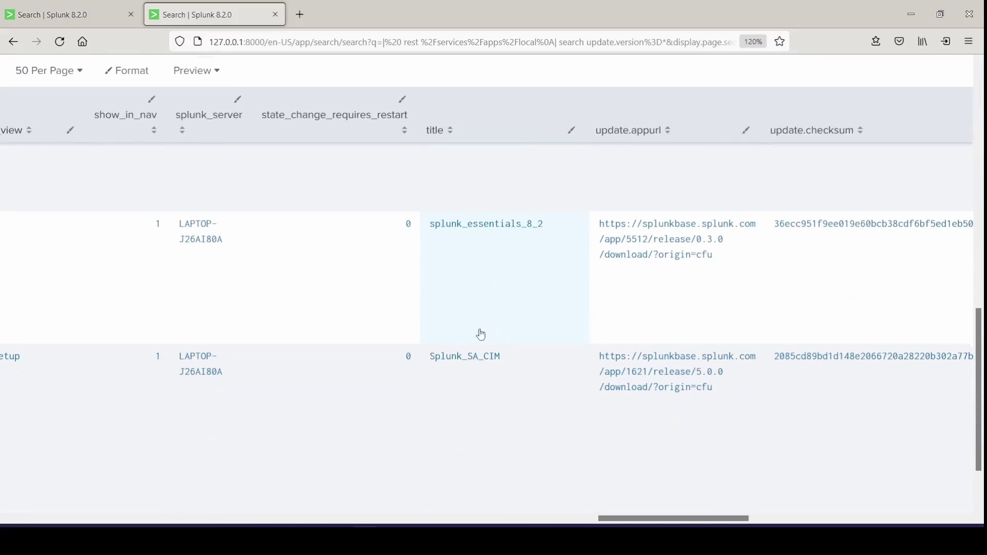
scroll(482, 364, "up", 10)
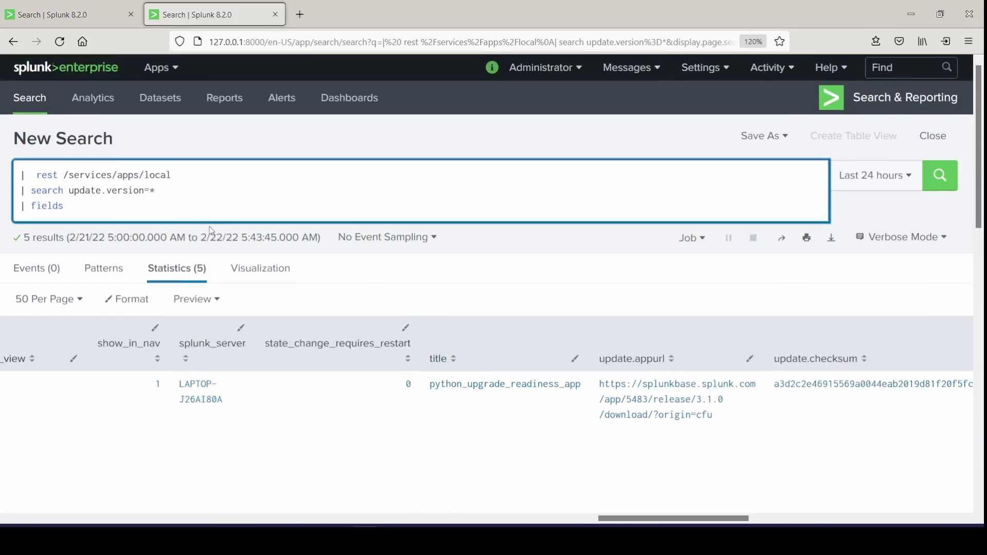
type("title version update.version")
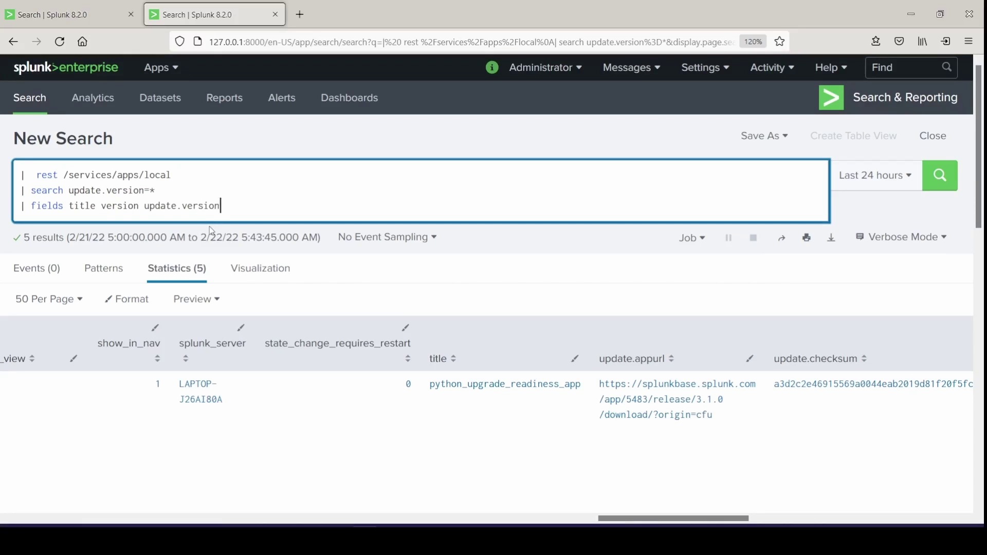
key("Return")
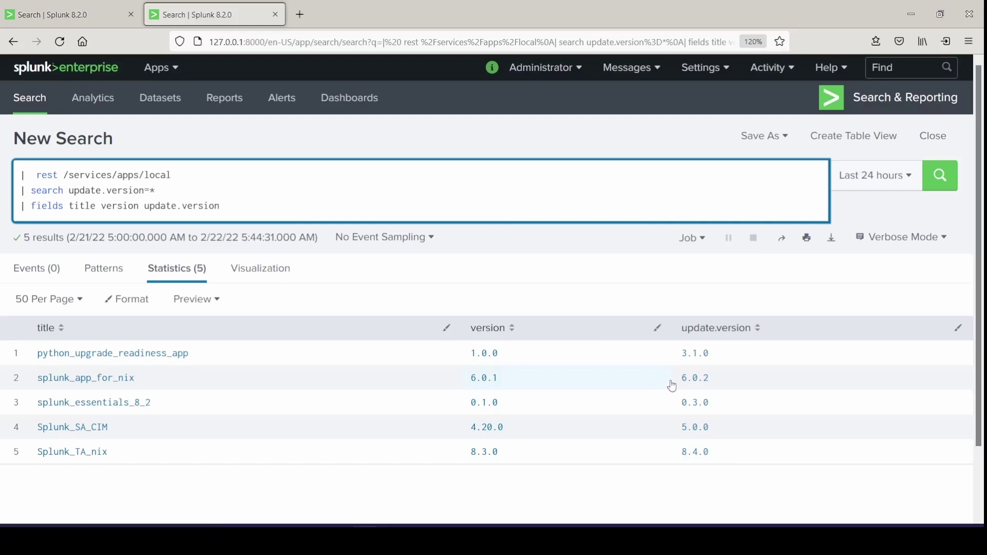
left_click(762, 136)
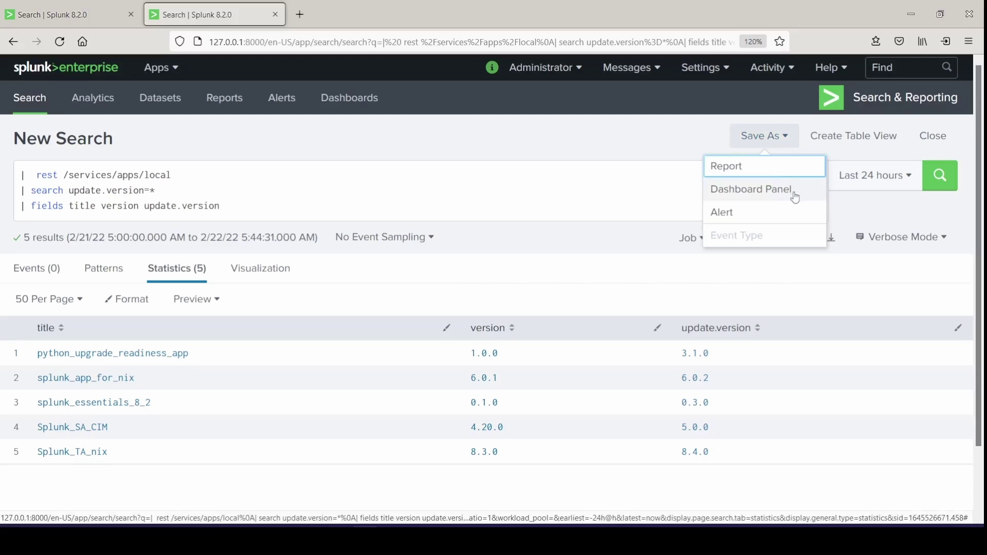
left_click(355, 200)
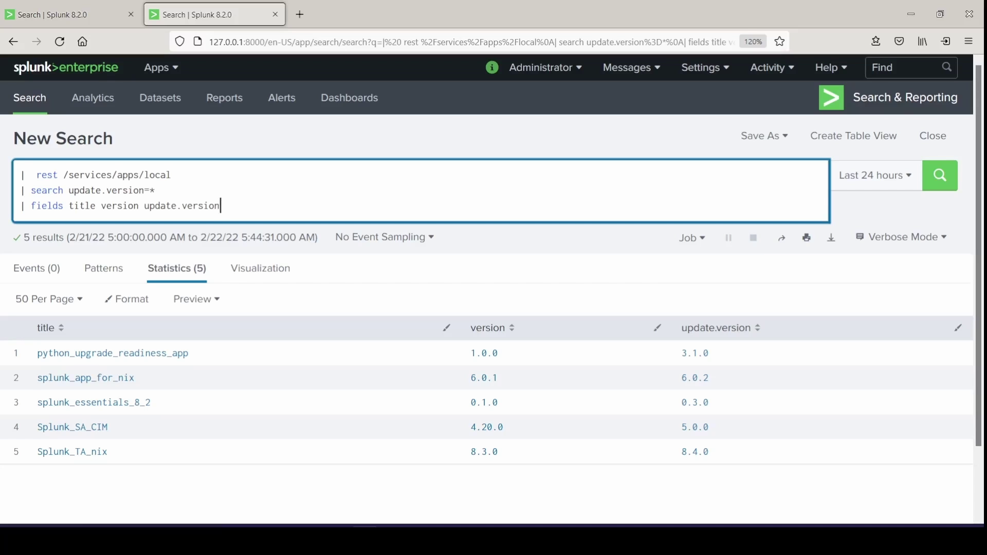
Replace apps/local with authorization/roles in the rest endpoint and run it to list 6 roles.
left_click_drag(220, 205, 119, 174)
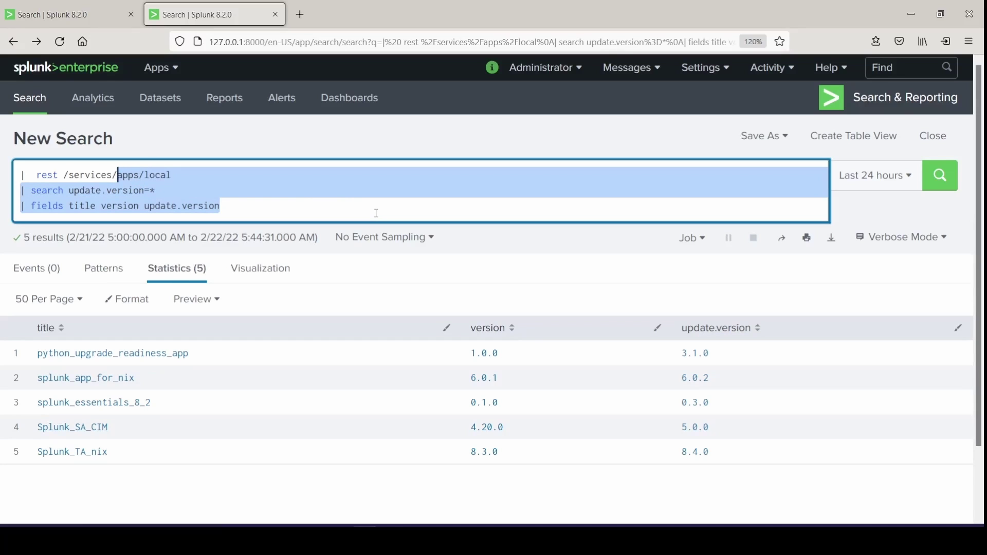
type("auth")
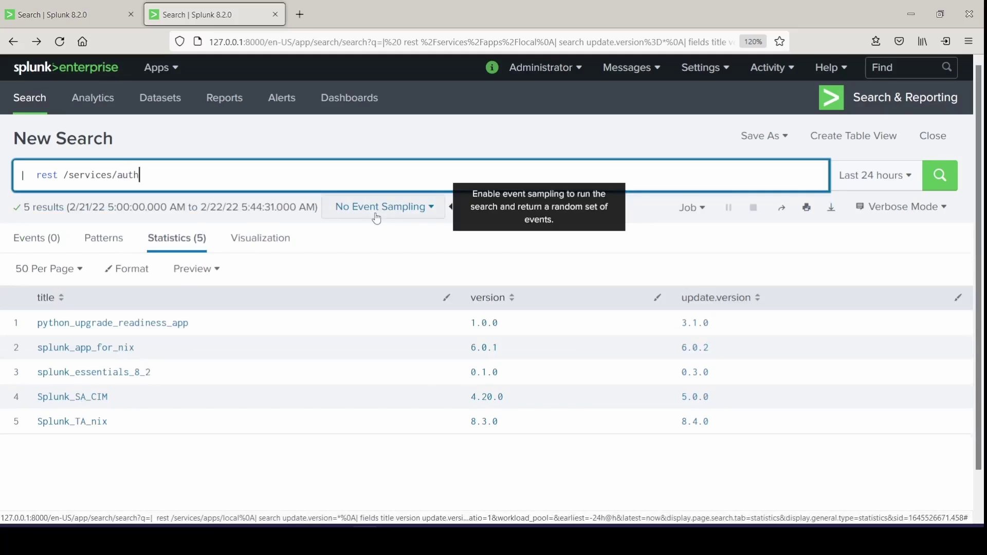
type("oriz")
type("ation")
type("/o")
type("roles")
key("Return")
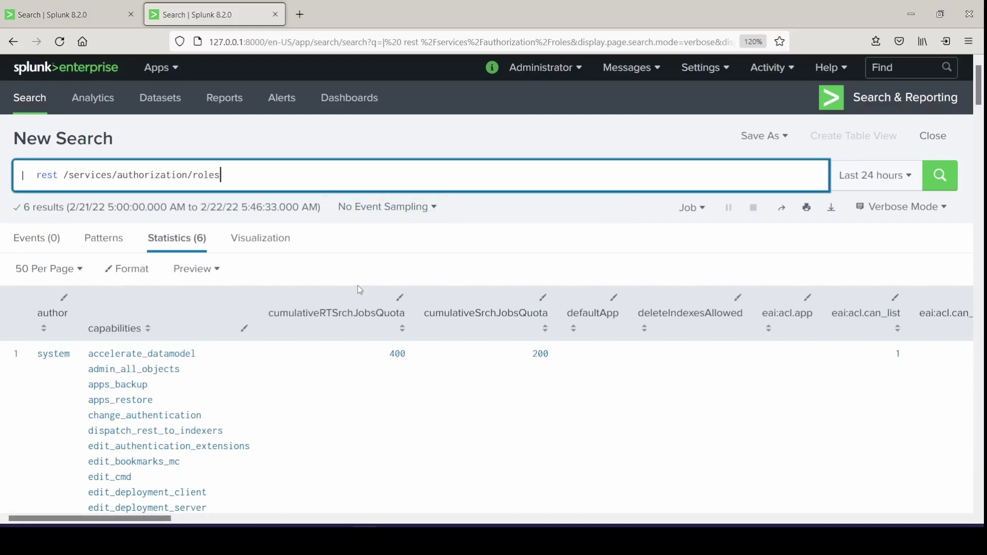
scroll(357, 288, "down", 3)
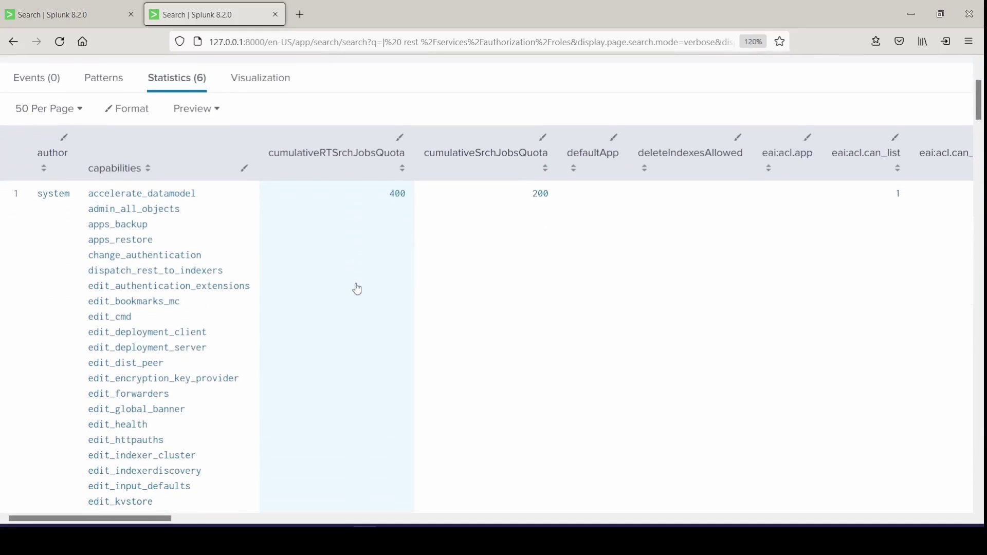
scroll(358, 288, "up", 3)
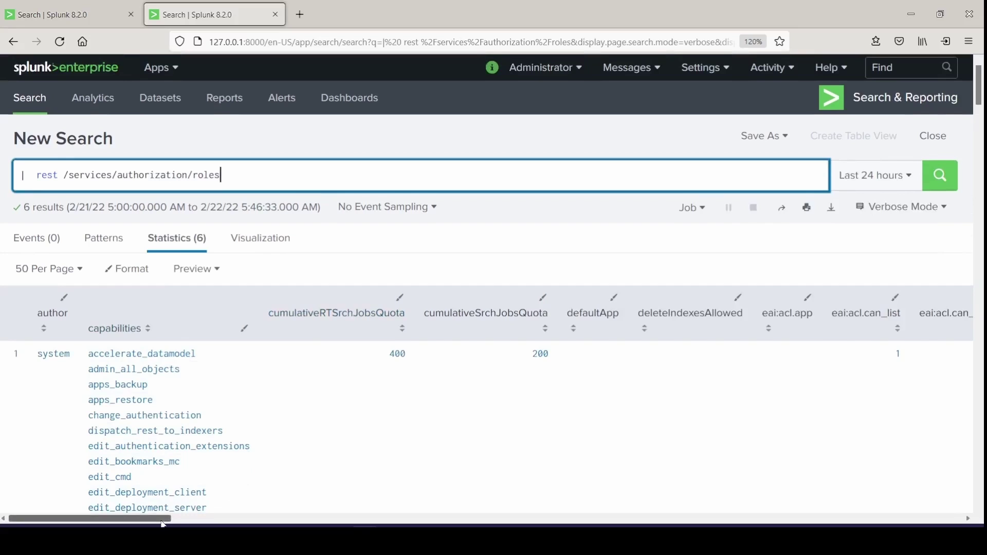
left_click_drag(164, 518, 962, 503)
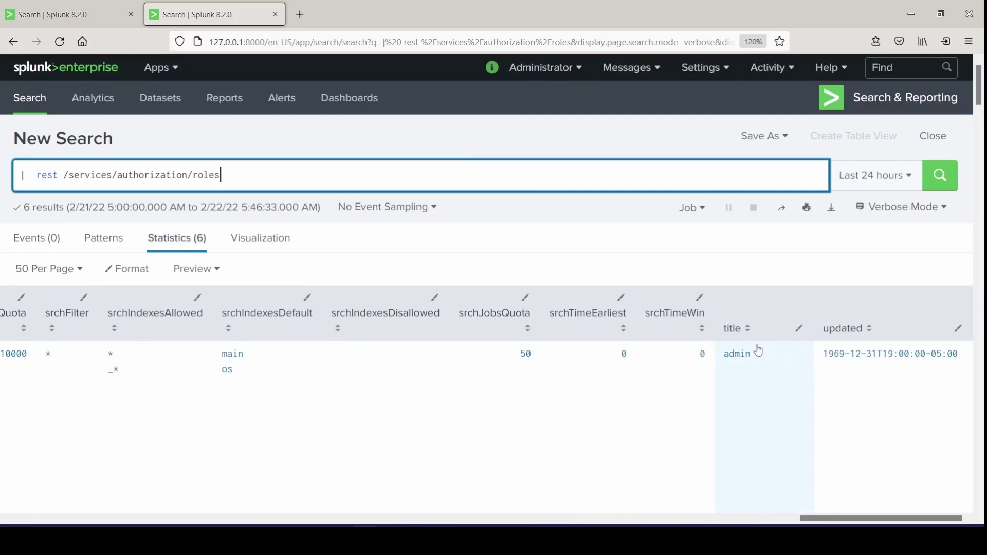
scroll(759, 351, "down", 5)
scroll(758, 350, "up", 2)
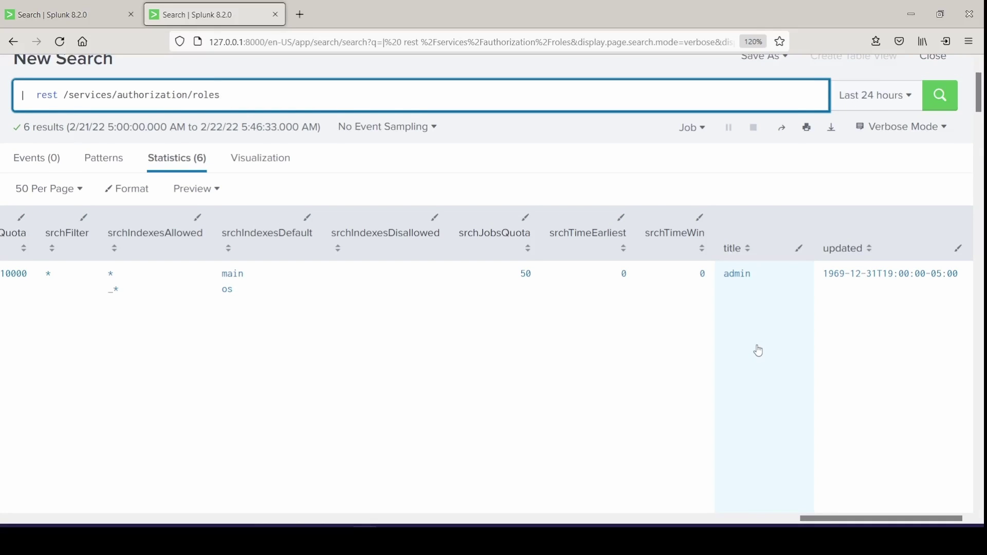
scroll(758, 350, "down", 5)
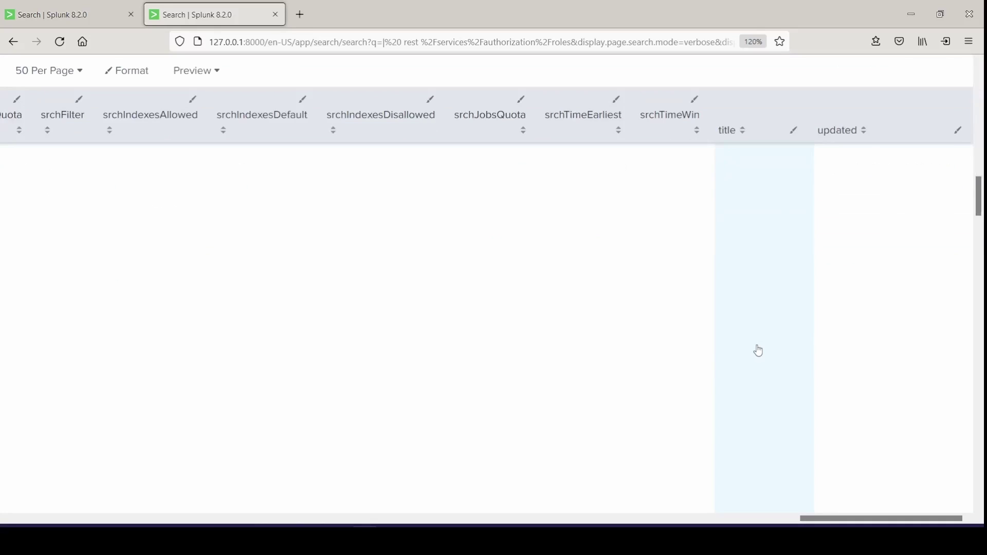
scroll(758, 350, "down", 5)
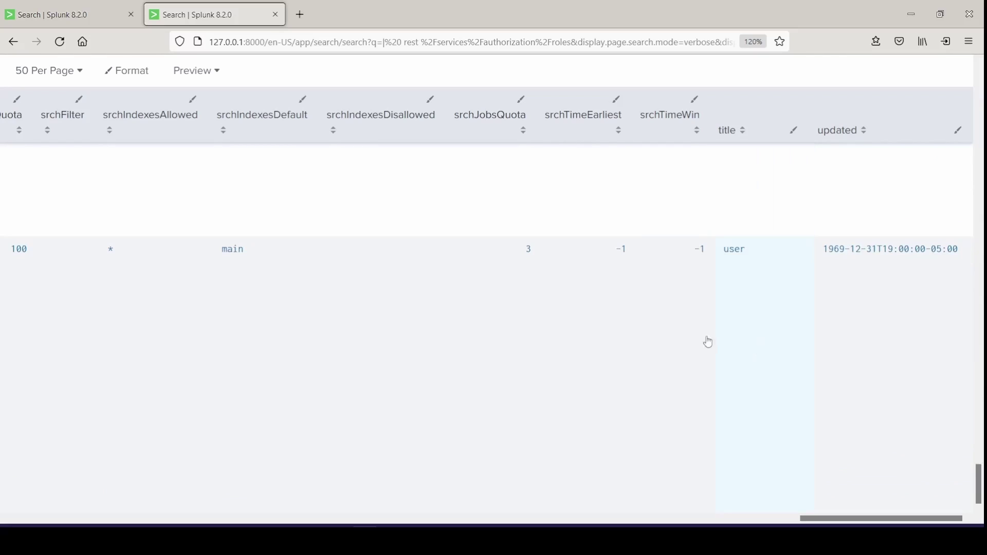
scroll(604, 331, "up", 3)
scroll(216, 280, "up", 10)
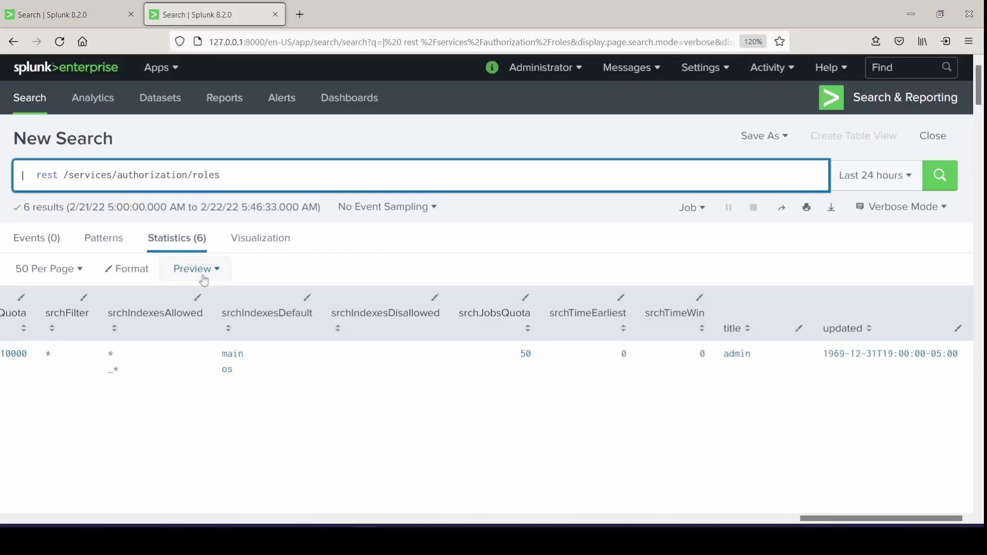
Pipe the roles search to '| table title' and sort roles by allowed search indexes.
key("shift+Return")
type("| ")
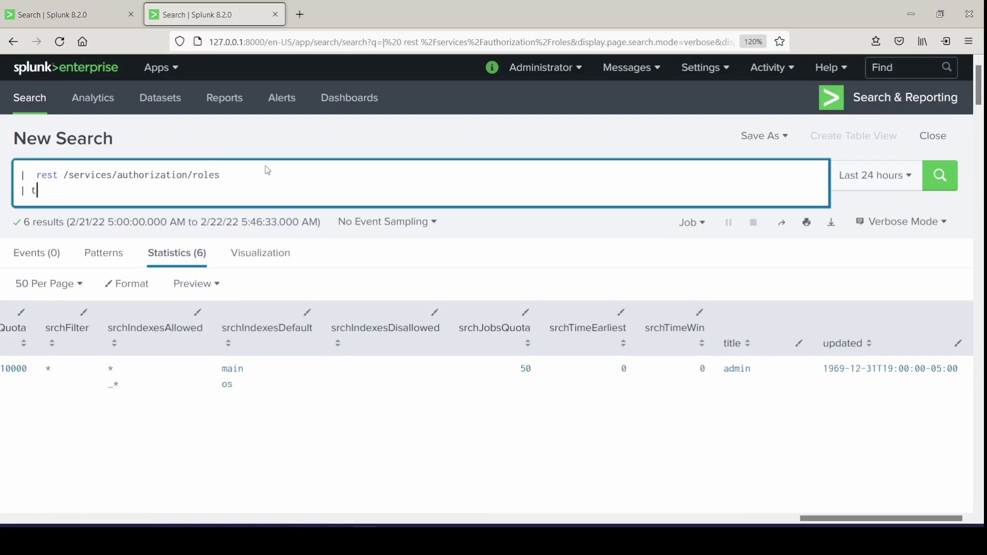
type("table ttitle")
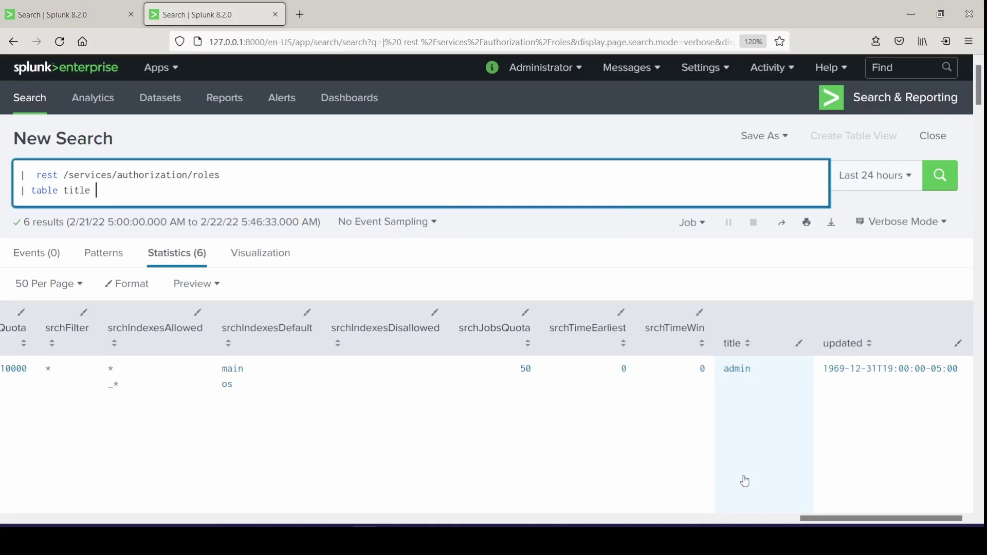
left_click_drag(815, 522, 776, 519)
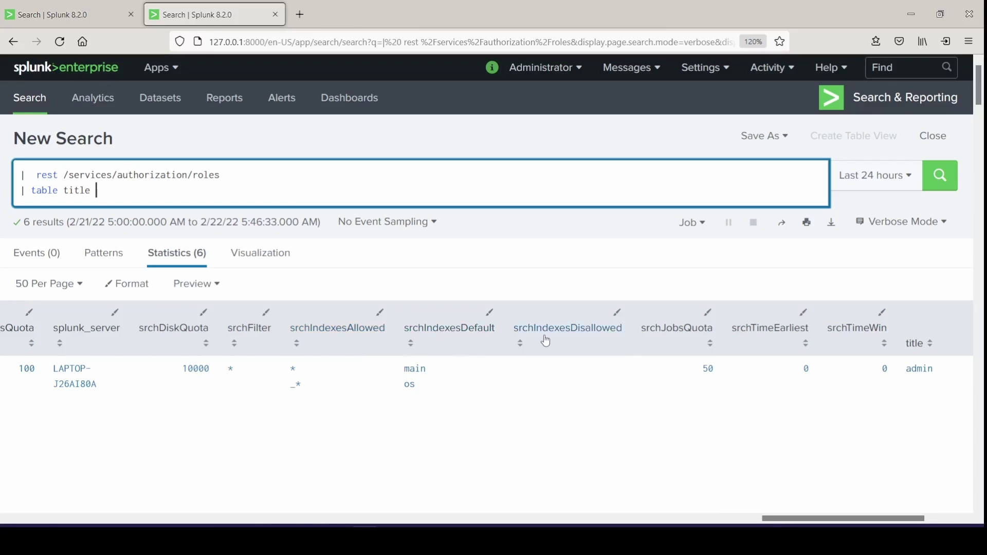
scroll(319, 352, "down", 4)
scroll(320, 352, "down", 4)
scroll(315, 207, "up", 3)
left_click(321, 131)
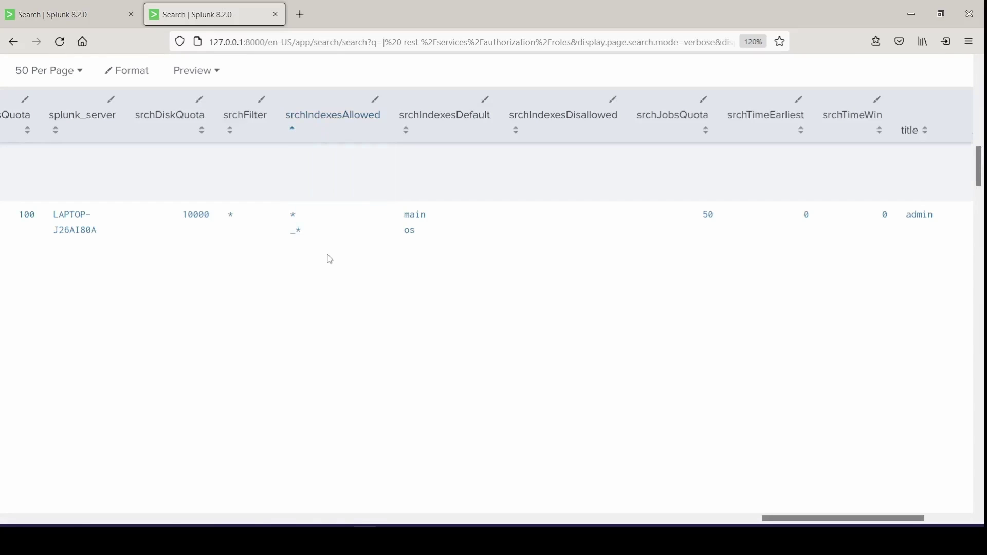
scroll(328, 223, "up", 4)
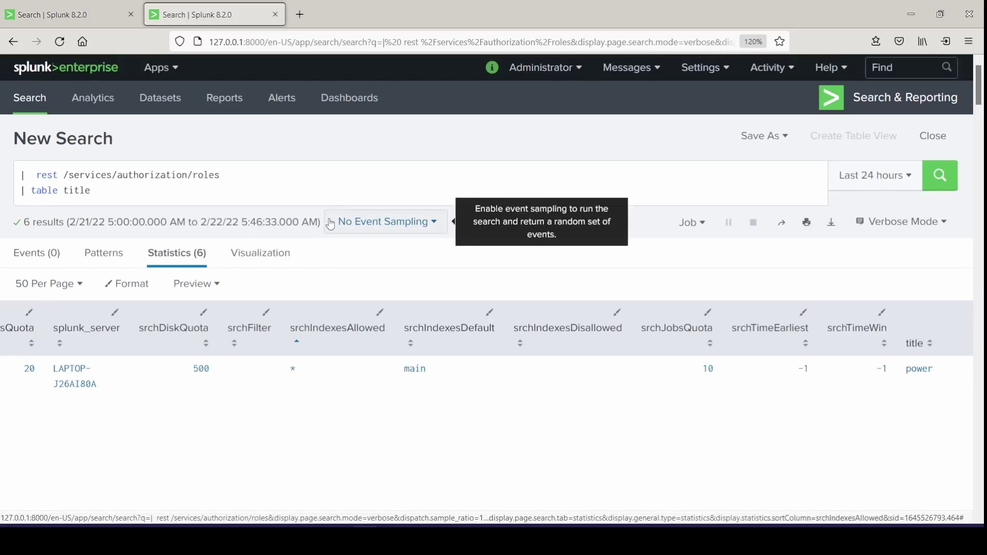
Add srchIndexesAllowed to the table and rename title as "Assigned Role", then run it.
left_click(171, 193)
type("srchIndexes")
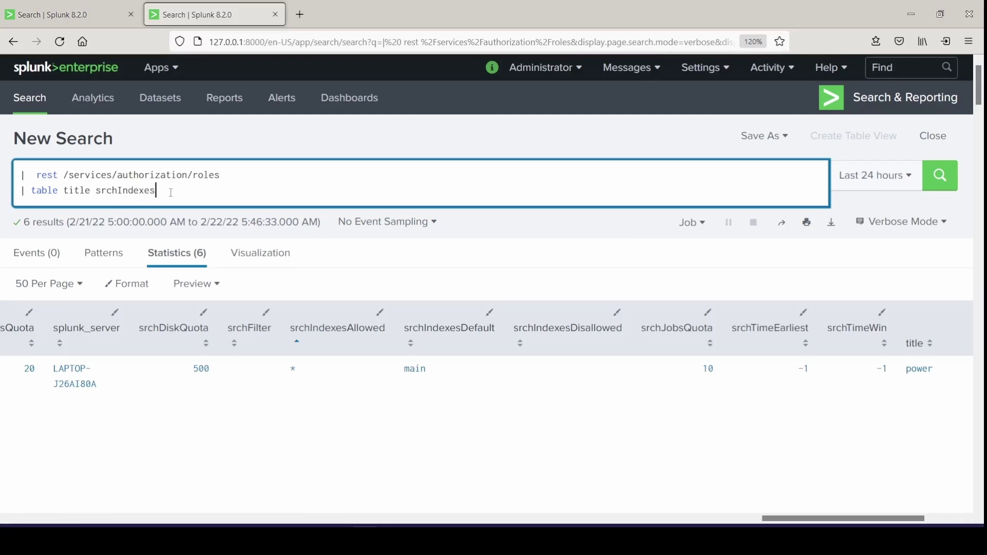
type("Allowed")
key("shift+Return")
type("| r")
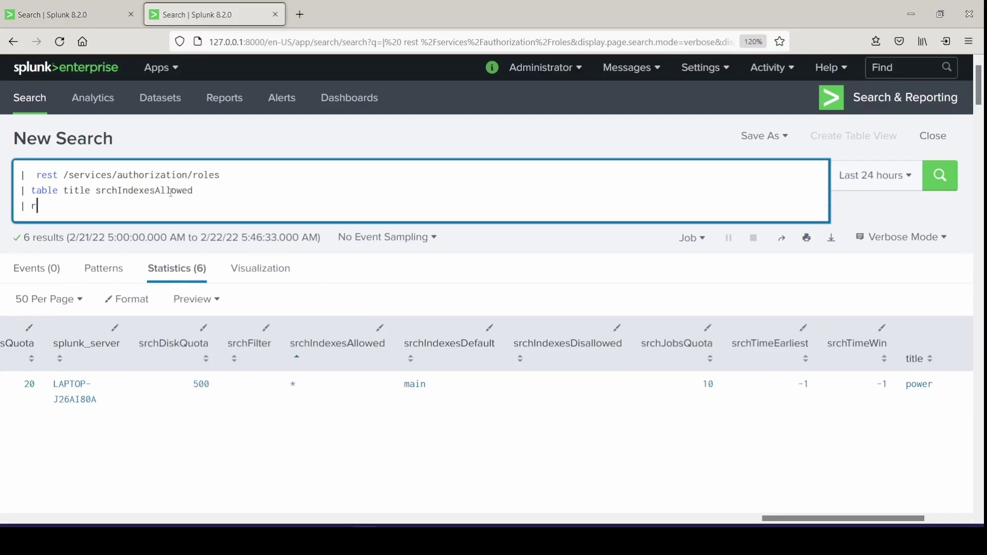
type("ename title as \"Assogn")
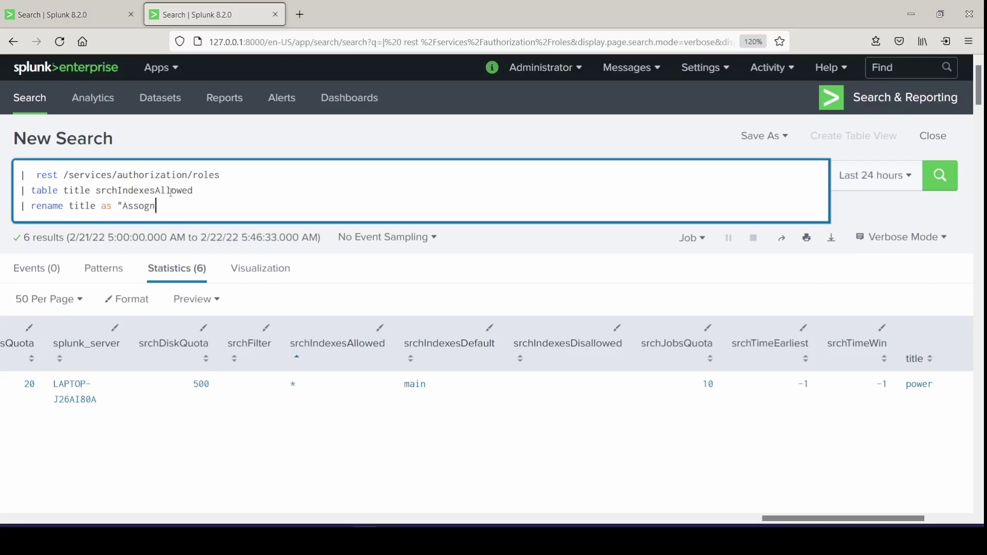
key("BackSpace")
key("BackSpace")
key("BackSpace")
type("igned Role\"")
key("Return")
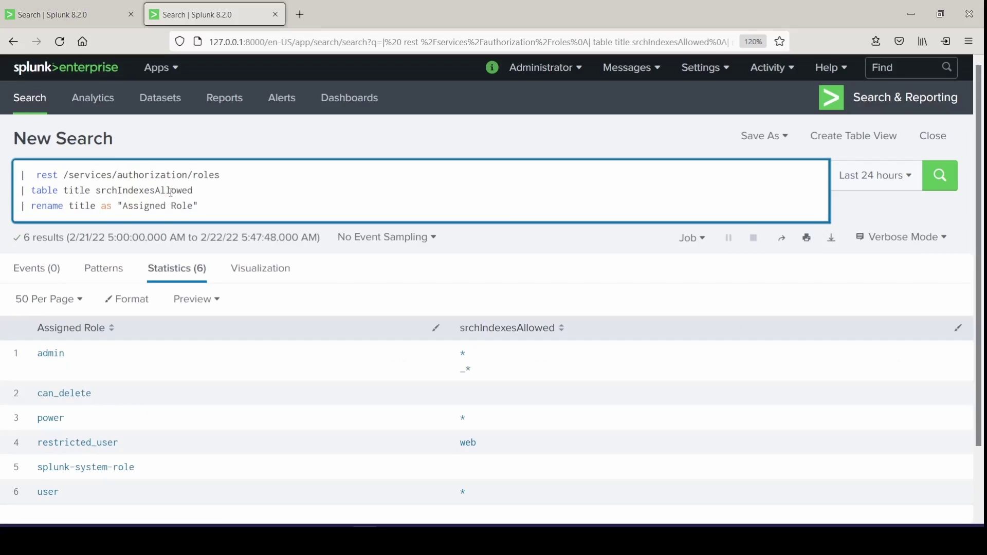
Scroll the users search results listing the restricted_user and admin roles.
scroll(381, 249, "down", 2)
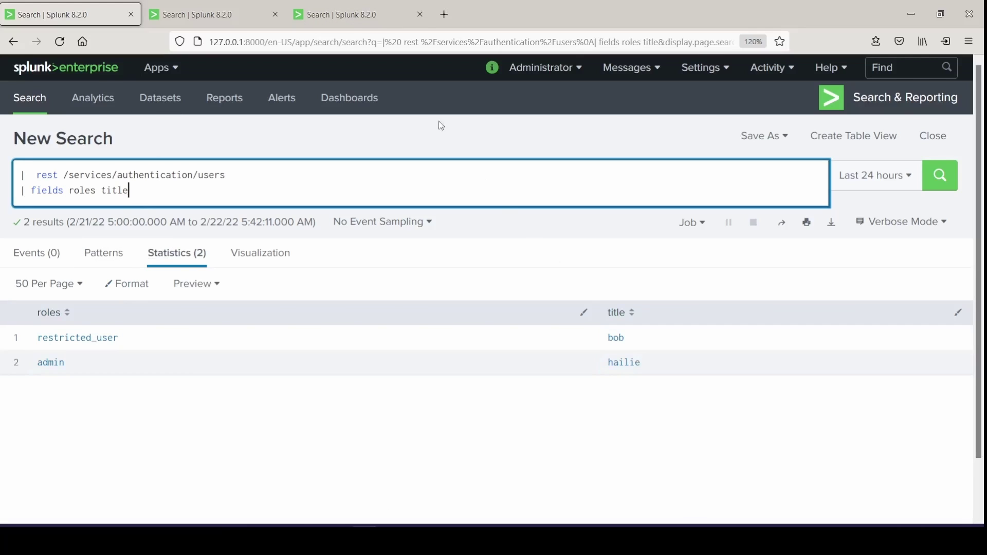
Change the users fields to just 'title', add '| rename title as User', and run it.
left_click(223, 15)
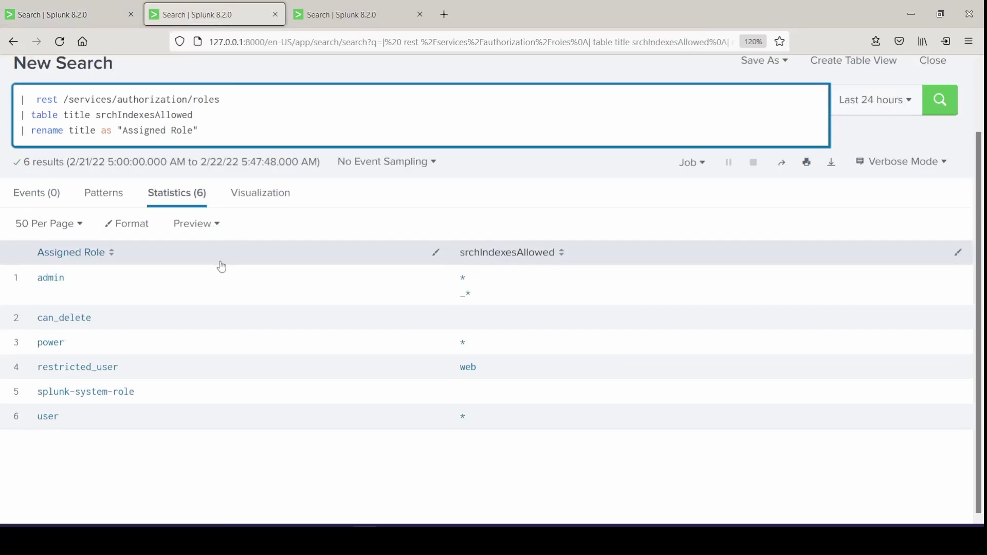
left_click(87, 23)
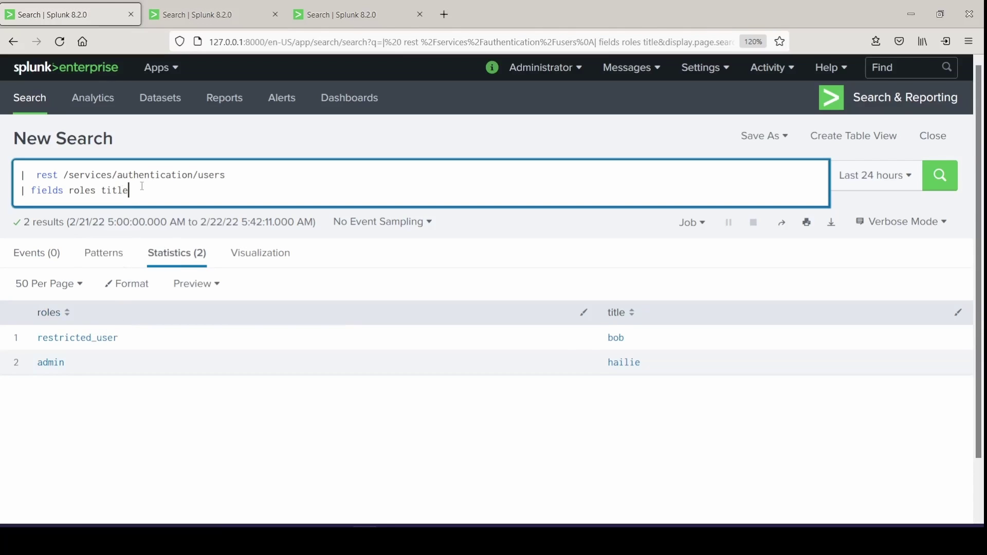
left_click_drag(129, 190, 69, 190)
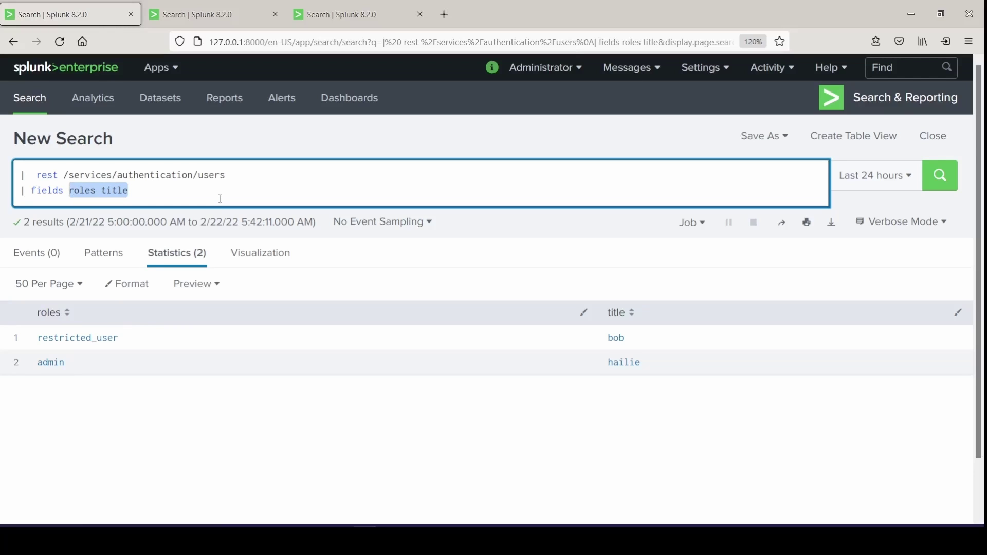
type("title")
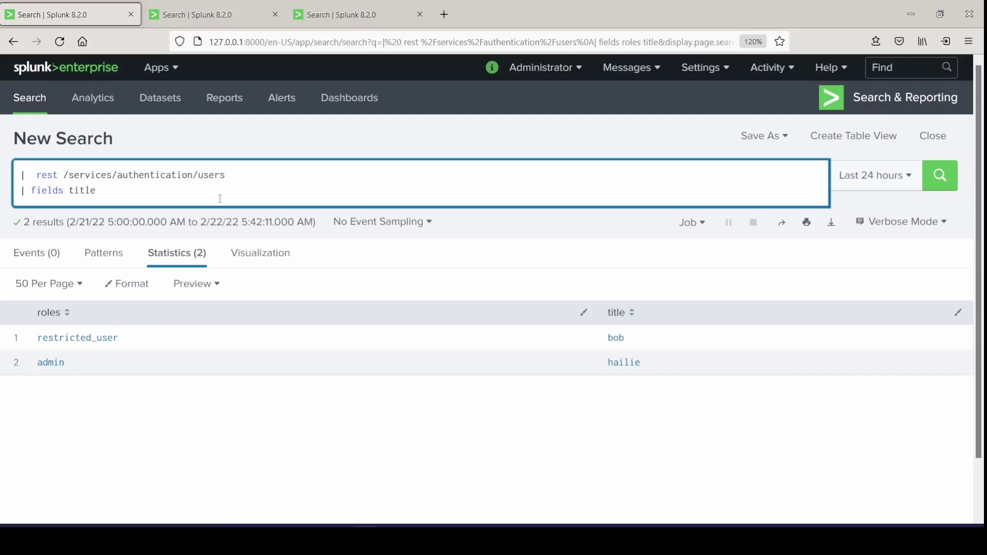
key("shift+Return")
type("| rename")
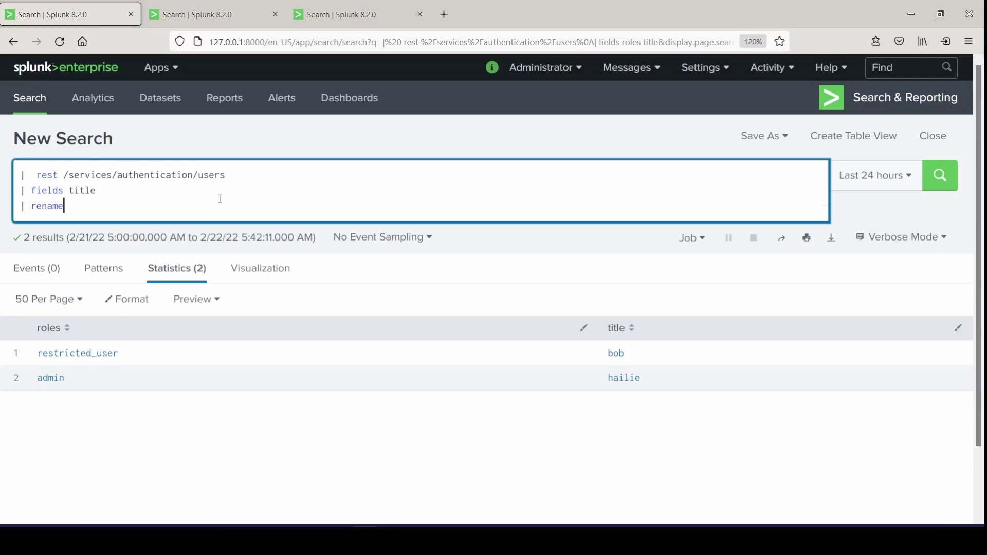
type("title as User")
key("Return")
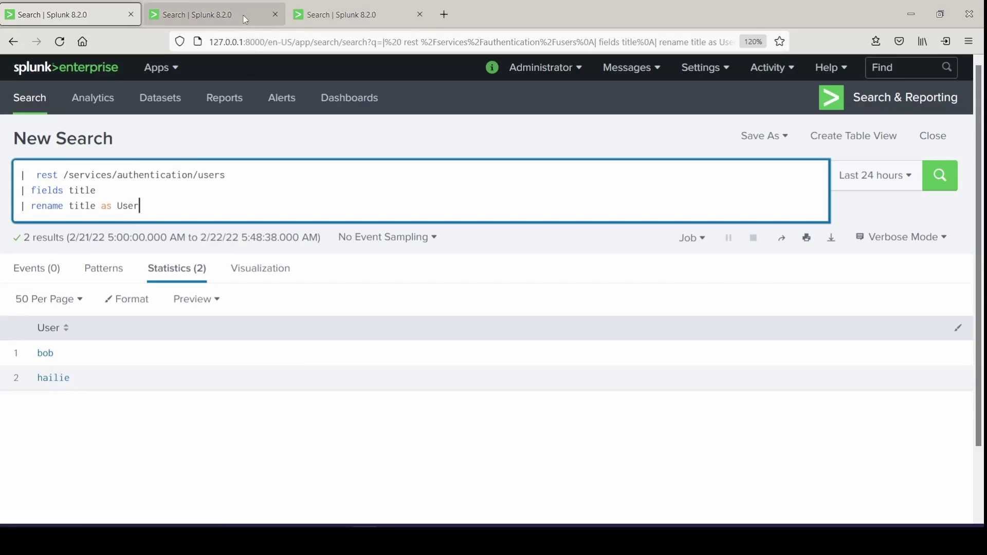
Copy the entire roles query from the roles tab, then switch back to the users tab.
left_click(199, 20)
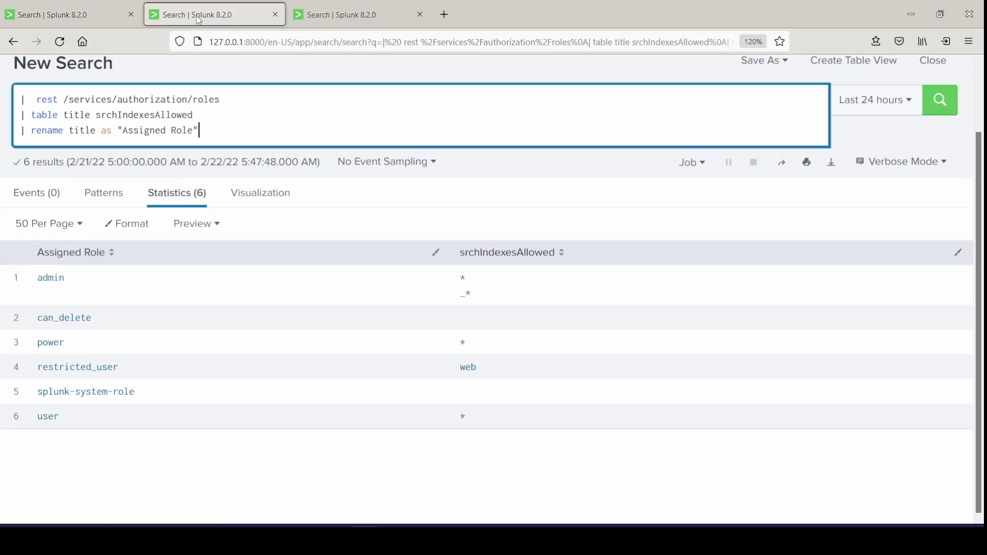
scroll(209, 126, "up", 2)
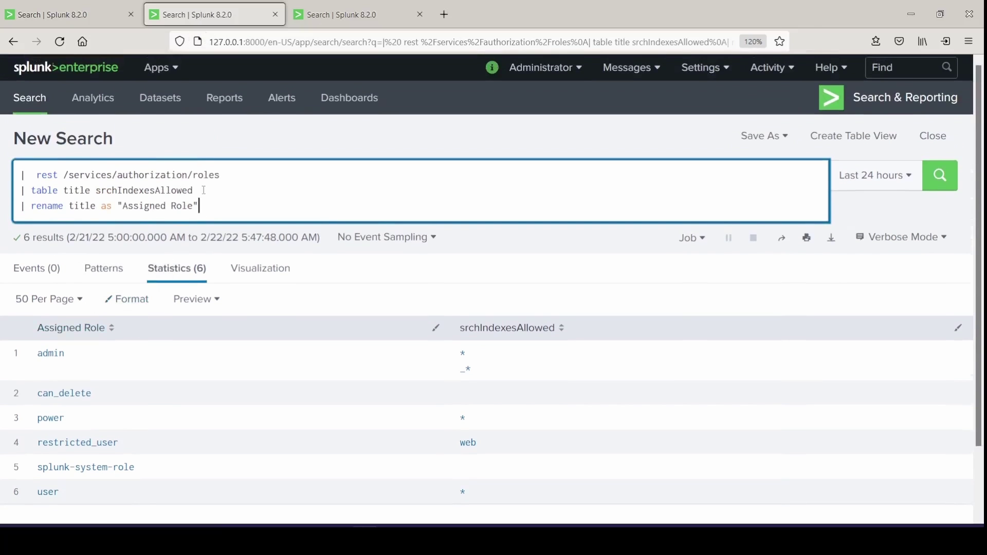
scroll(308, 380, "down", 2)
scroll(307, 377, "up", 2)
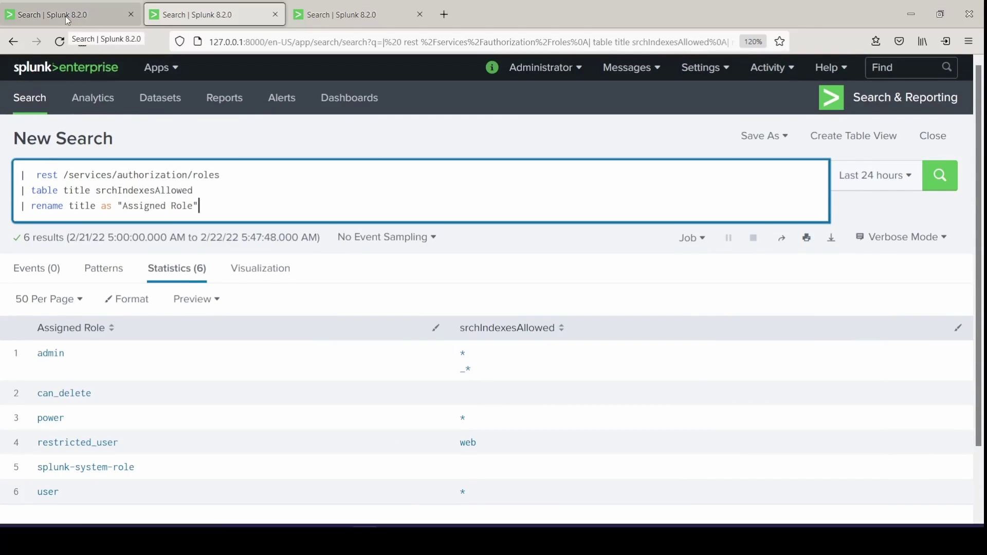
left_click_drag(199, 207, 19, 178)
key("ctrl+c")
right_click(93, 185)
left_click(112, 199)
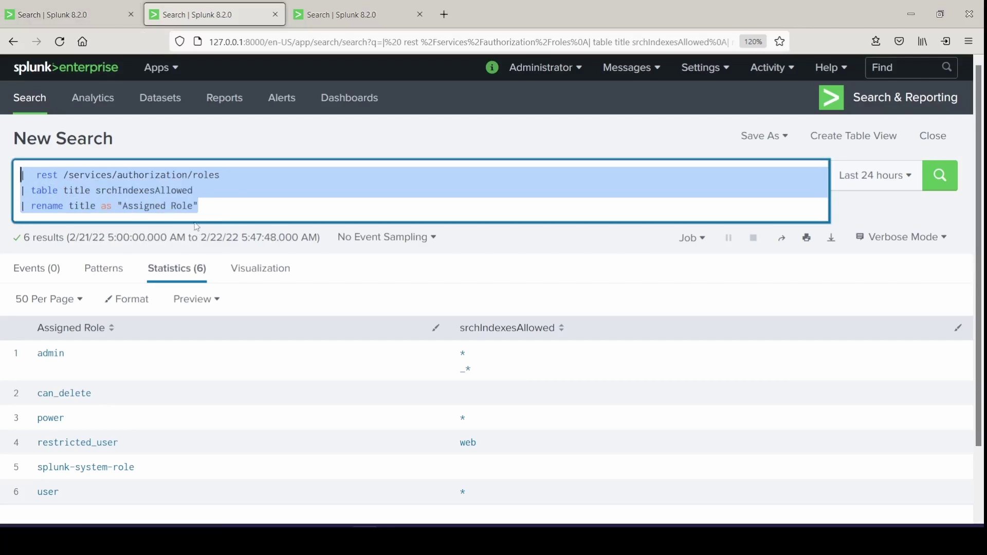
left_click(100, 19)
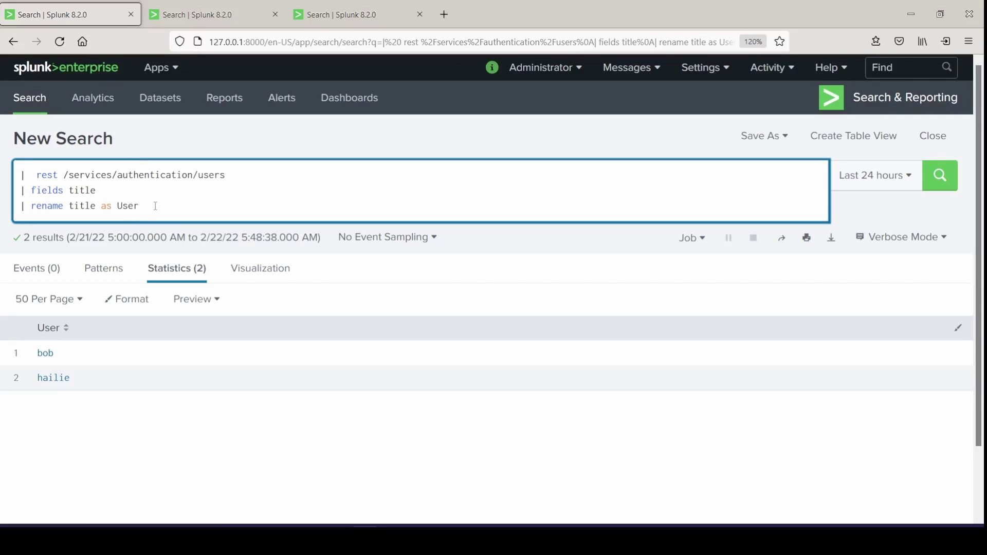
Add '| join type=left max=0' with a [ ] subsearch containing the pasted roles query.
key("shift+Return")
type("| join type")
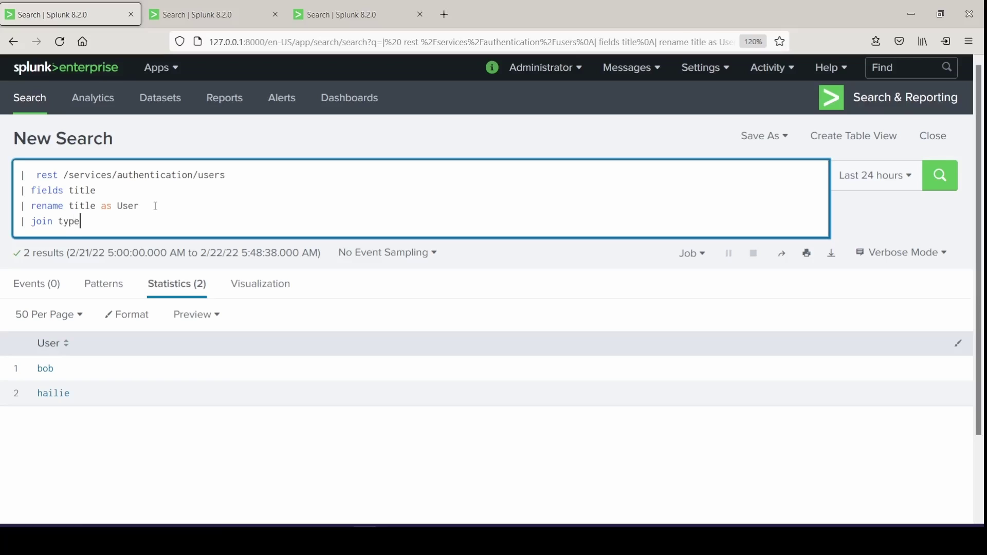
type("=left max=0")
key("Return")
type("[]")
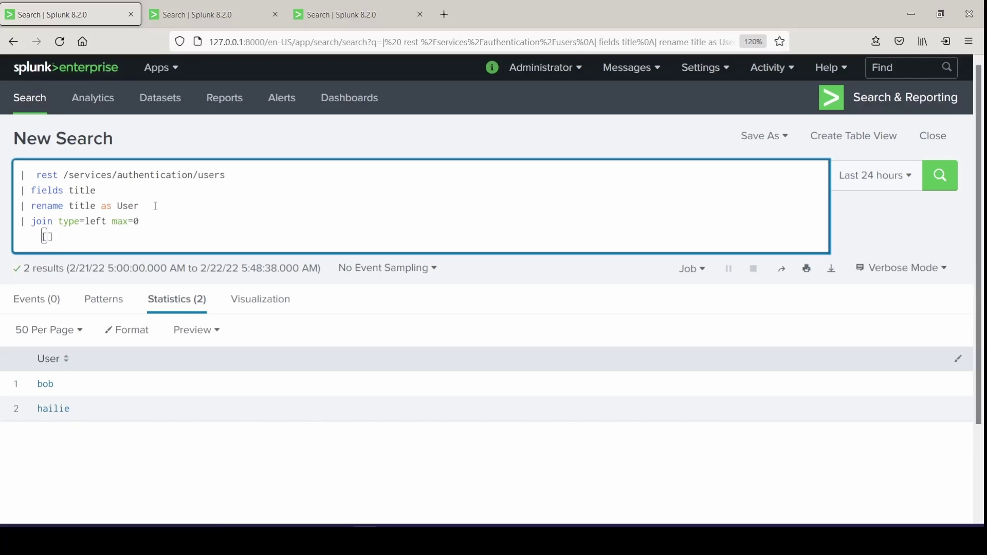
key("Left")
key("ctrl+v")
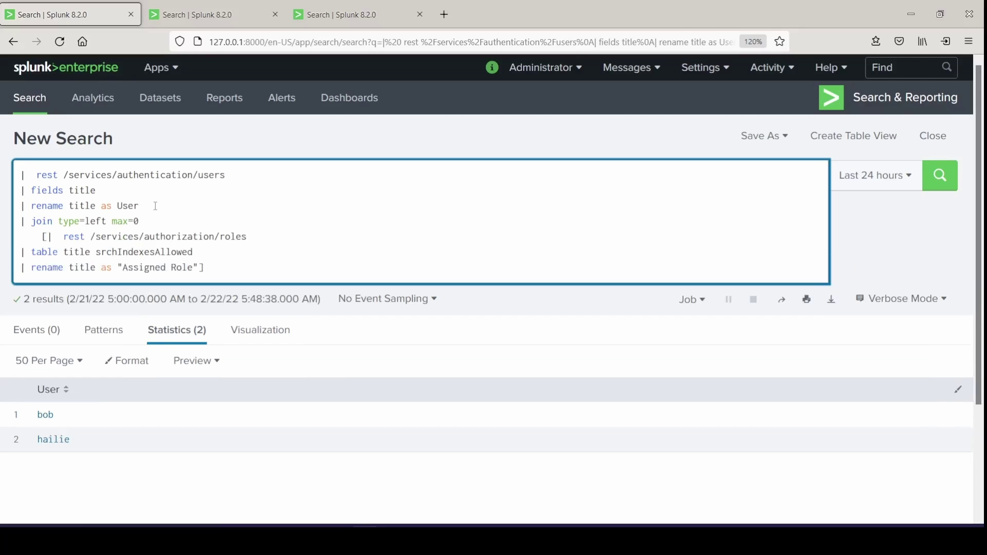
Remove the extra space before rest and run the joined search, returning 12 rows.
left_click(63, 237)
key("BackSpace")
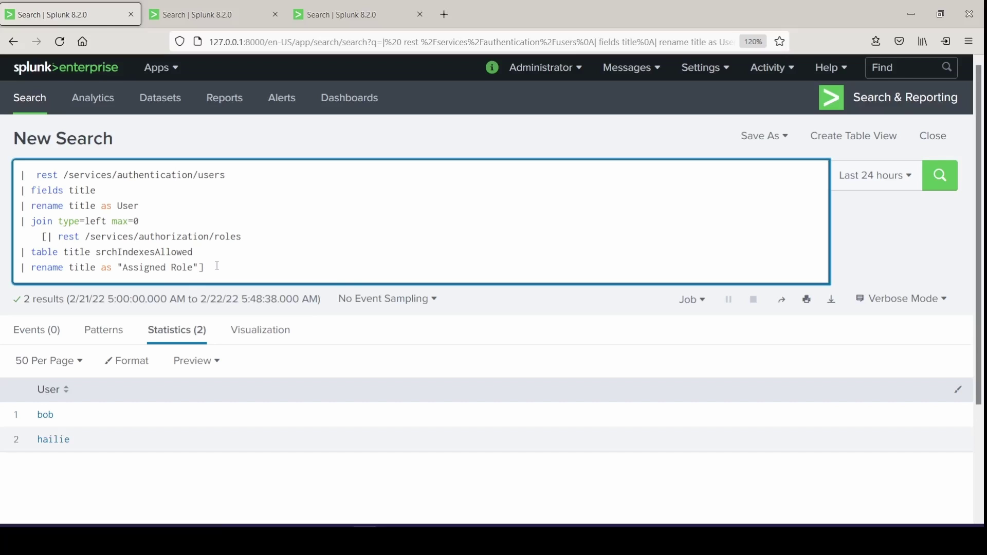
left_click(234, 263)
key("Return")
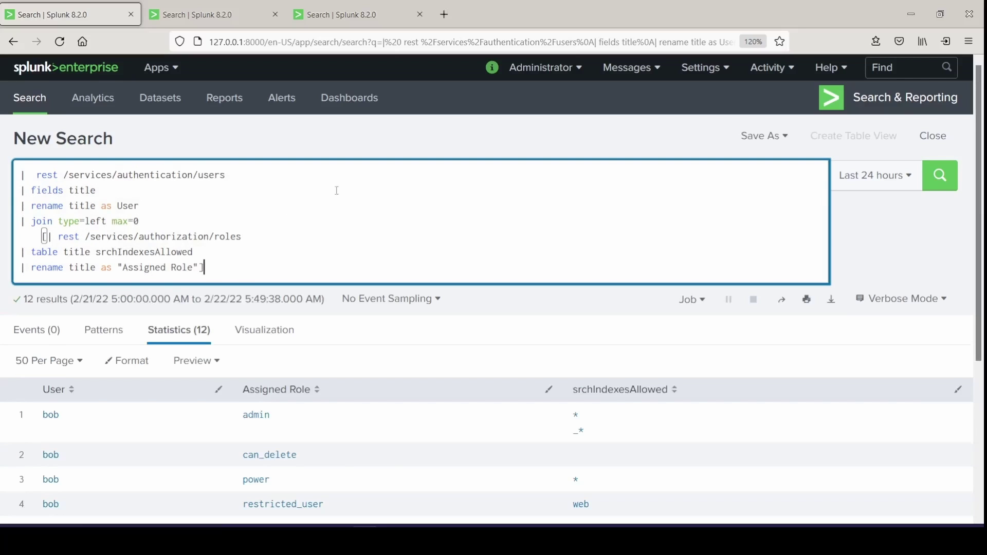
scroll(331, 219, "down", 3)
scroll(332, 221, "down", 1)
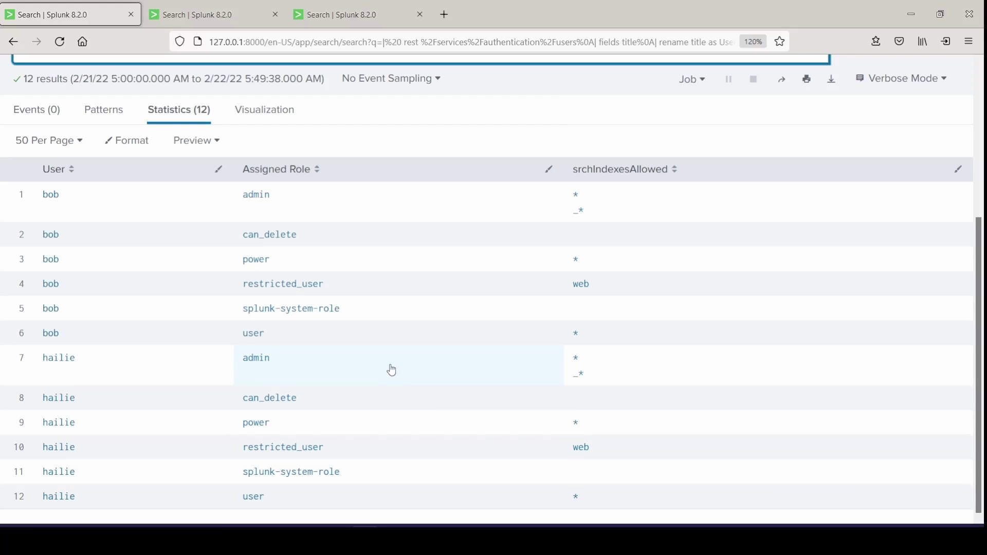
scroll(344, 405, "up", 1)
scroll(343, 405, "up", 5)
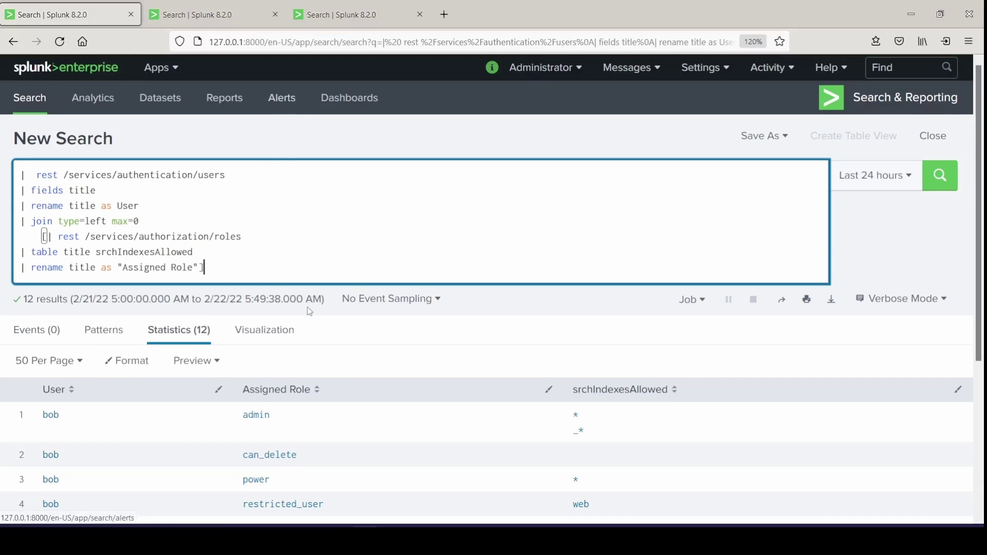
scroll(269, 268, "down", 3)
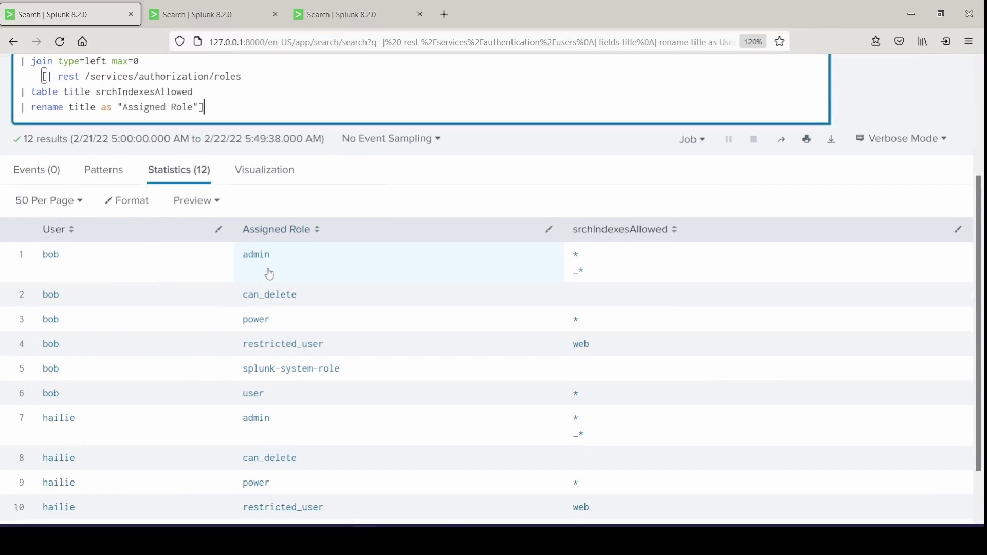
scroll(268, 268, "up", 3)
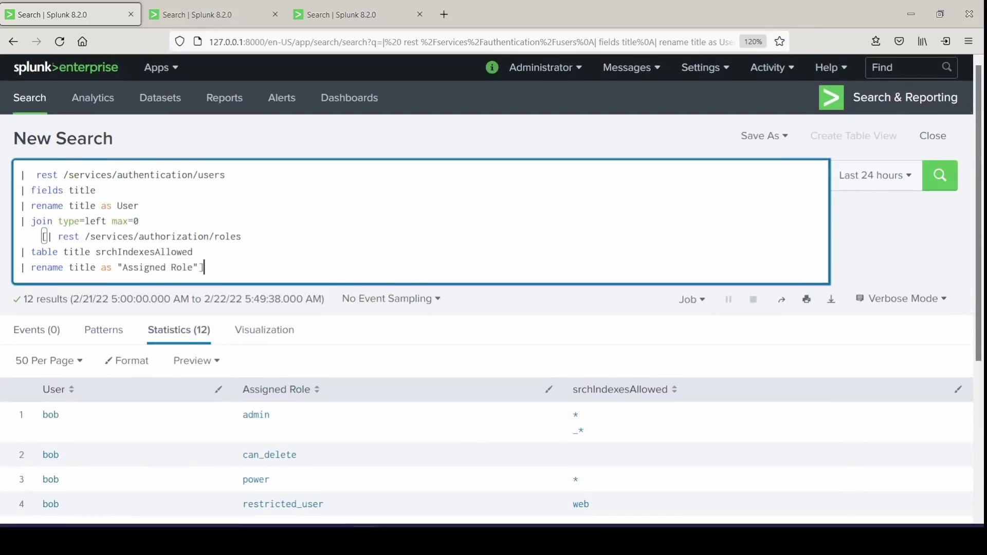